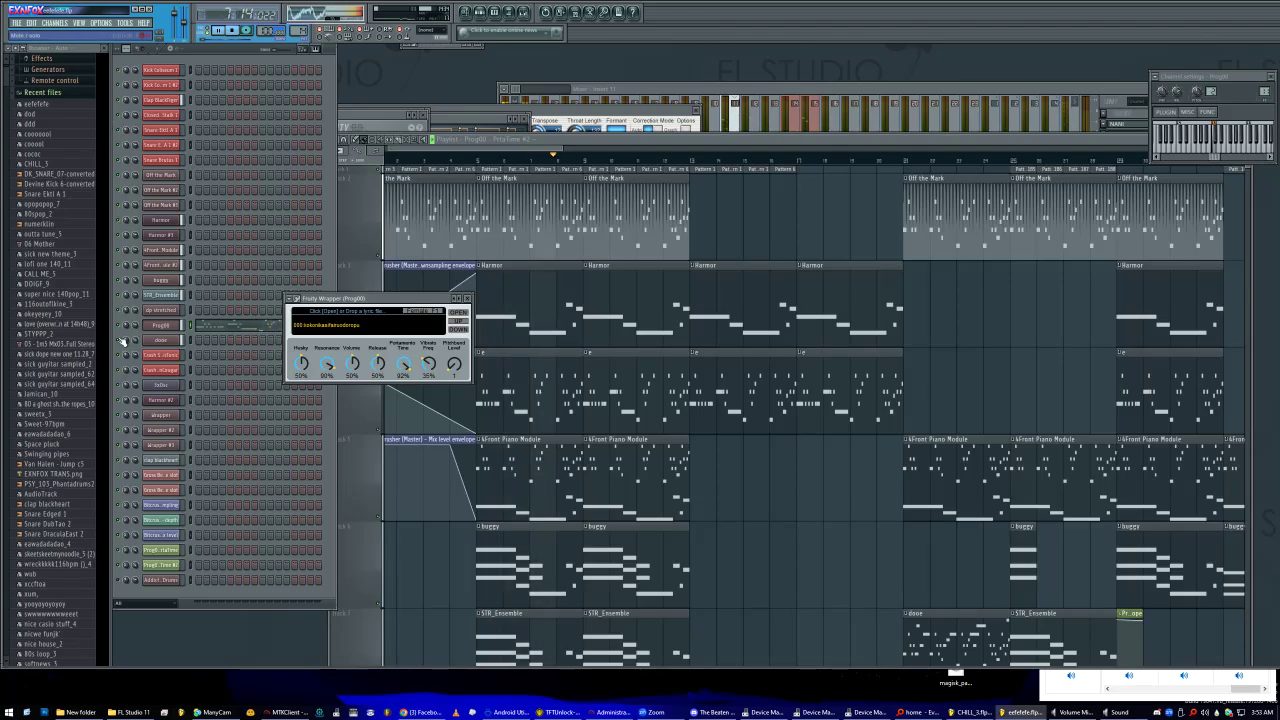
# Toggle the mute of the done channel and bring up the Prog00 plugin window along with the mixer.
pyautogui.click(117, 341)
pyautogui.click(120, 341)
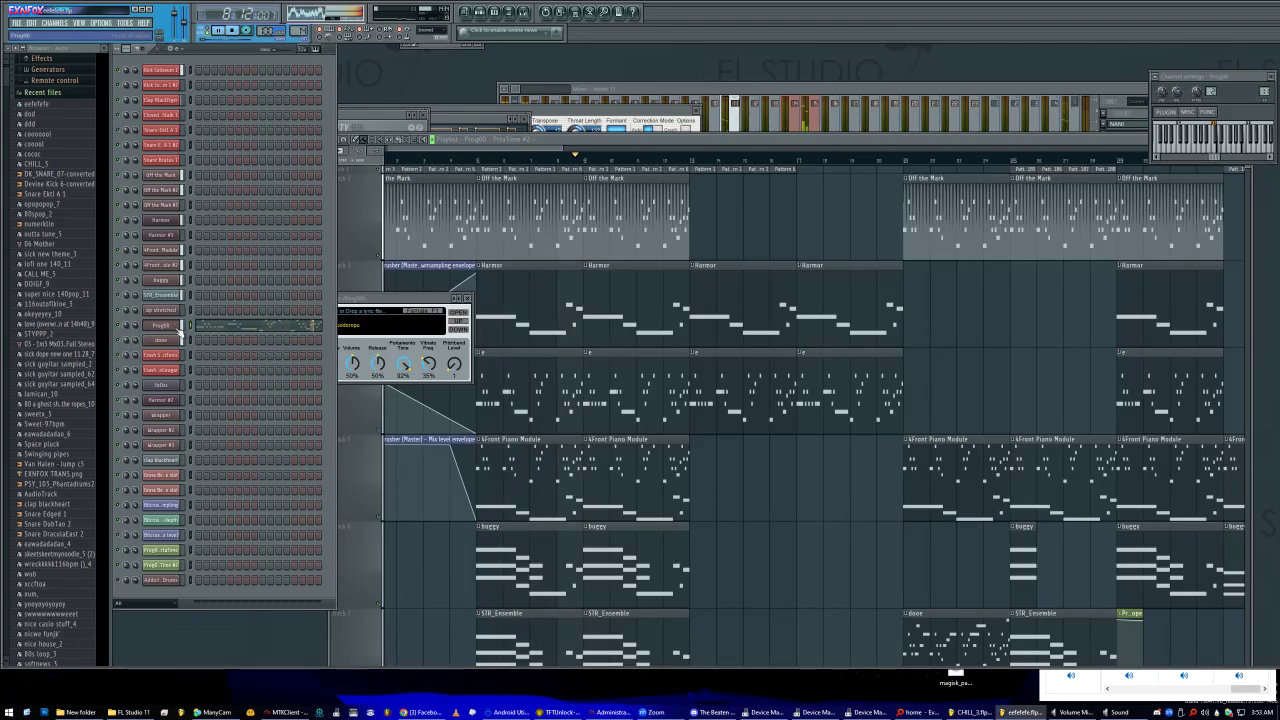
pyautogui.click(166, 328)
pyautogui.click(166, 328)
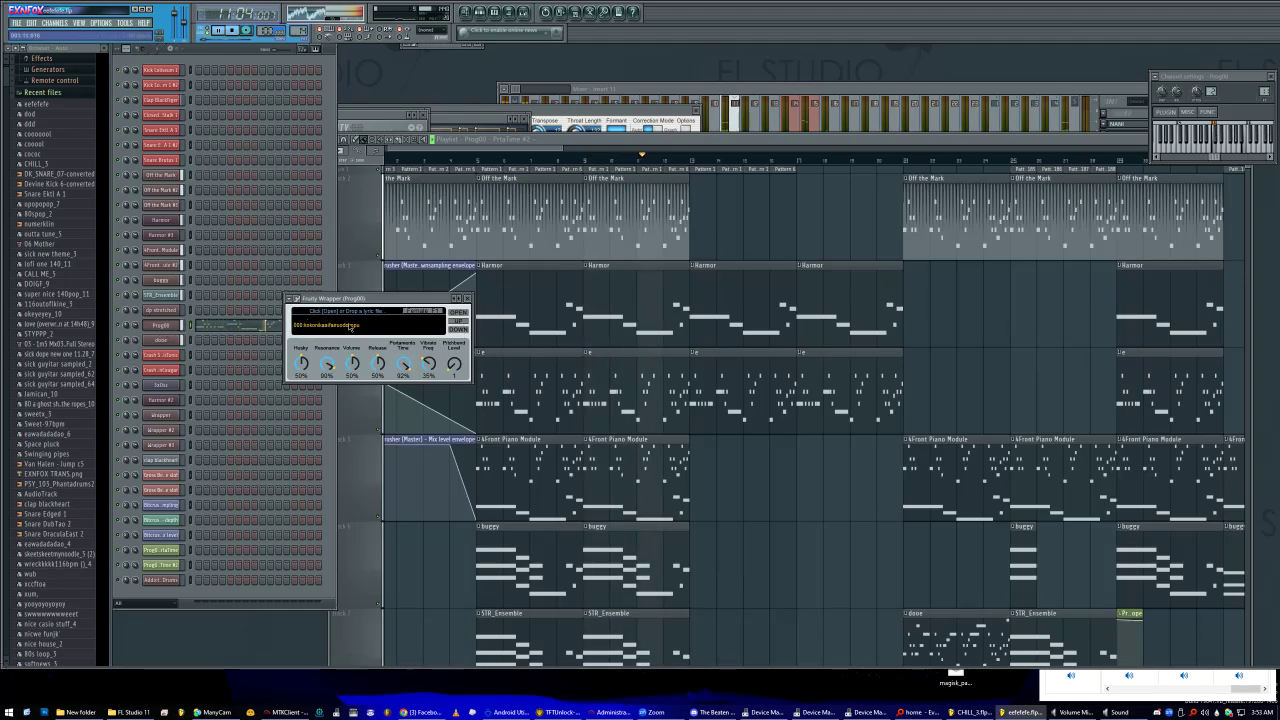
pyautogui.press('F9')
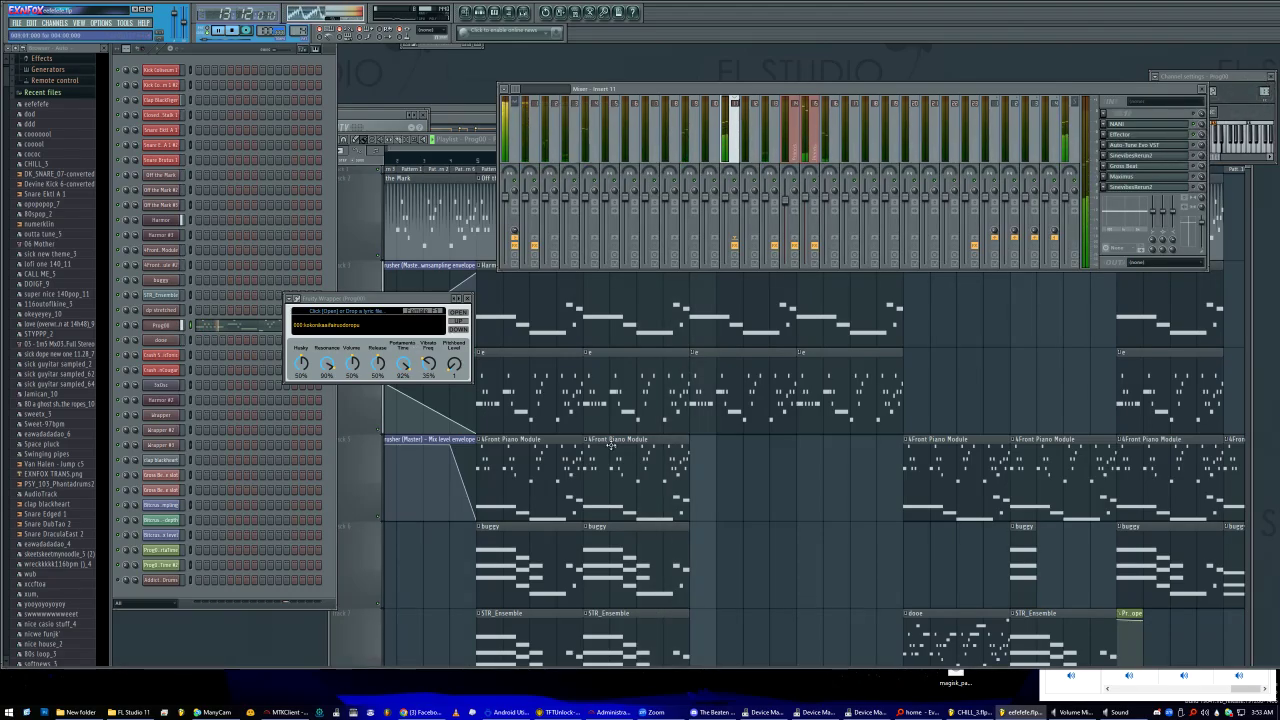
# Make Pattern 199 the current pattern from its clip on playlist track 8, below the buggy clips.
pyautogui.click(606, 552)
pyautogui.scroll(-3, 590, 550)
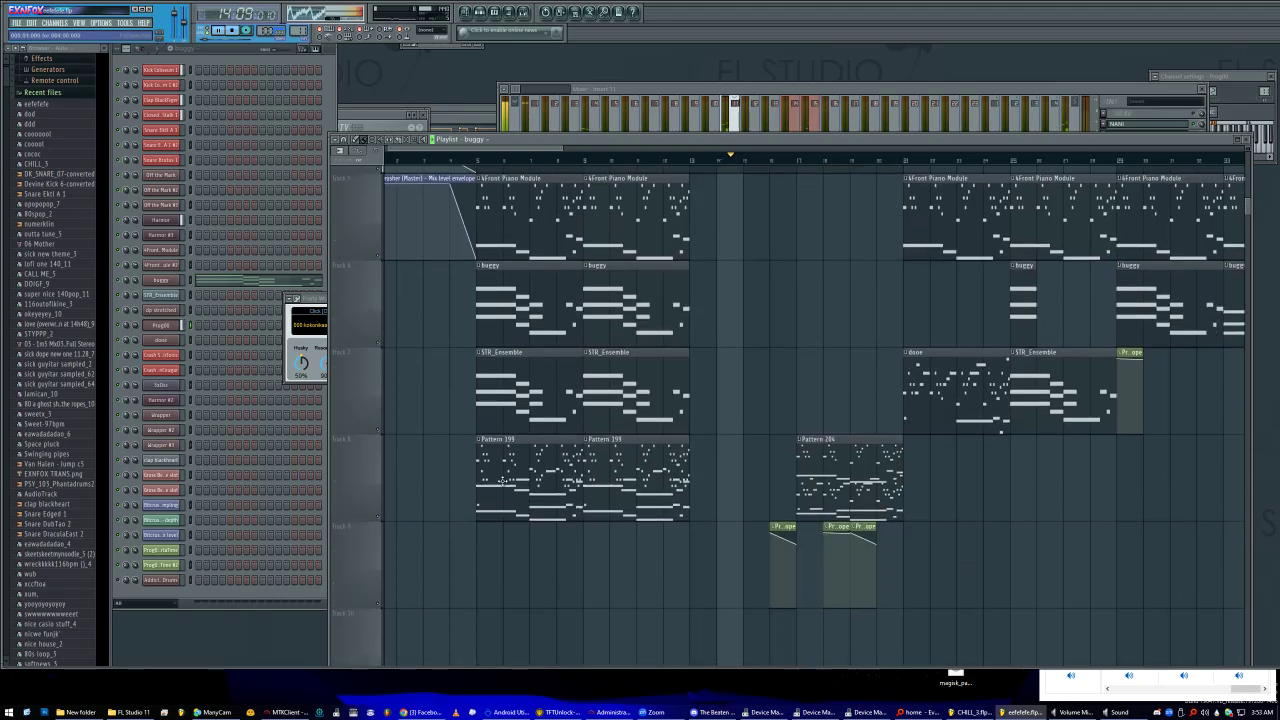
pyautogui.click(502, 480)
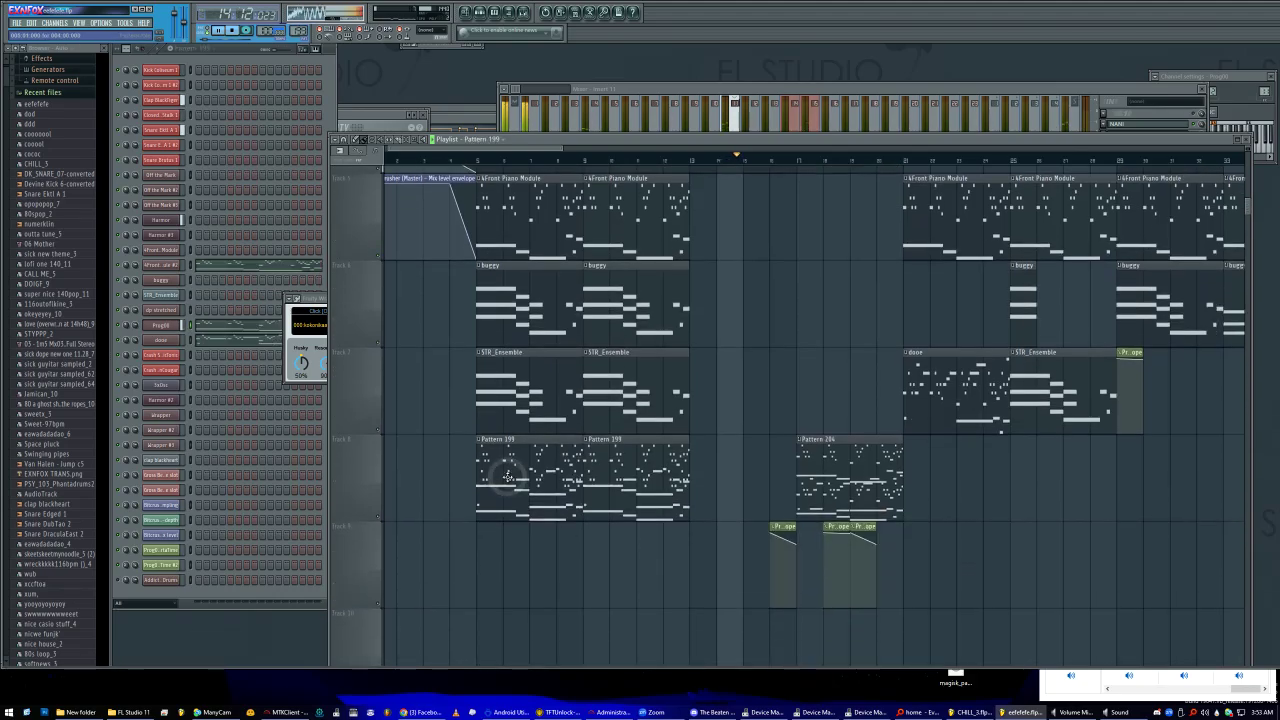
# In the Prog00 channel's plugin, switch to another preset and set Portamento Time to about 69%.
pyautogui.click(152, 328)
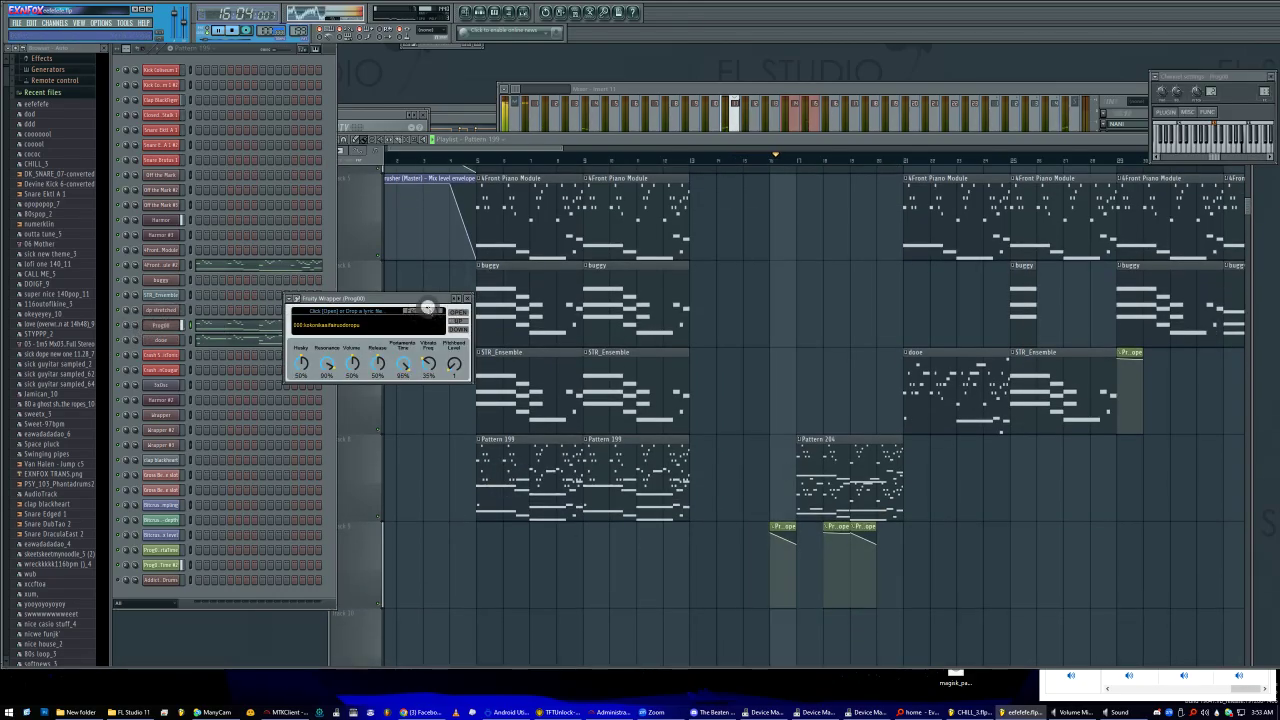
pyautogui.click(428, 310)
pyautogui.click(436, 319)
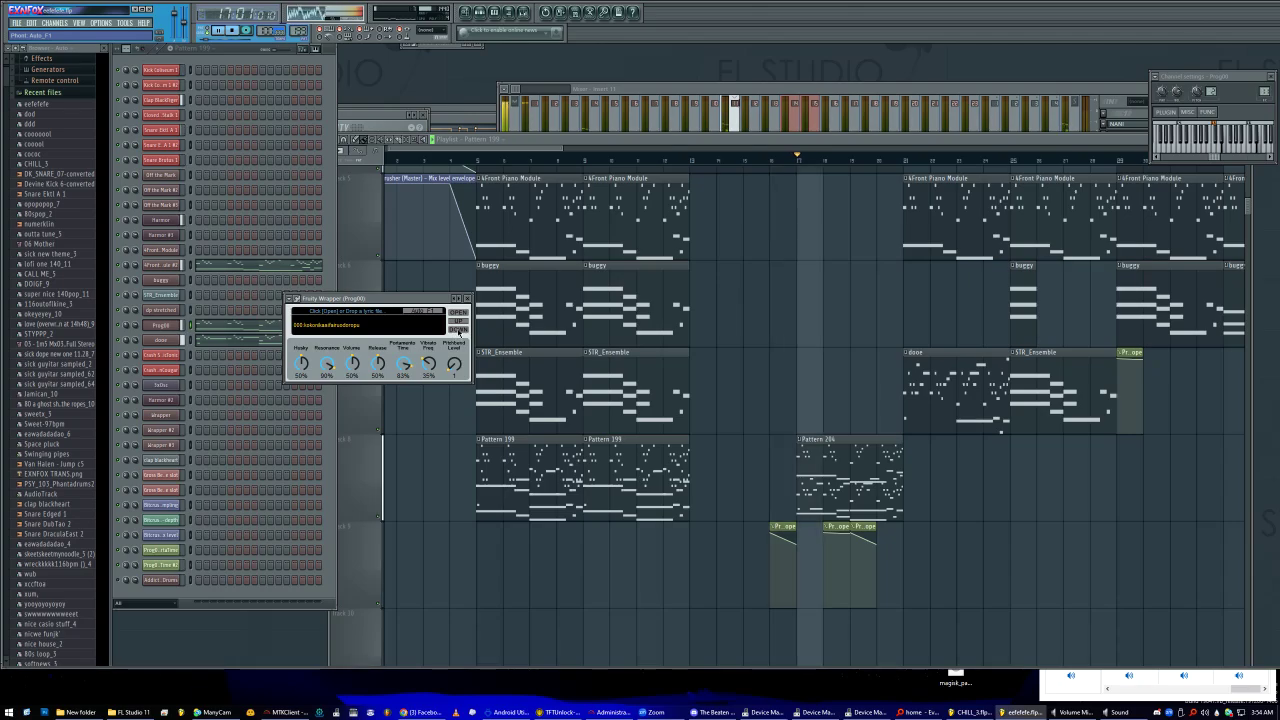
pyautogui.click(141, 327)
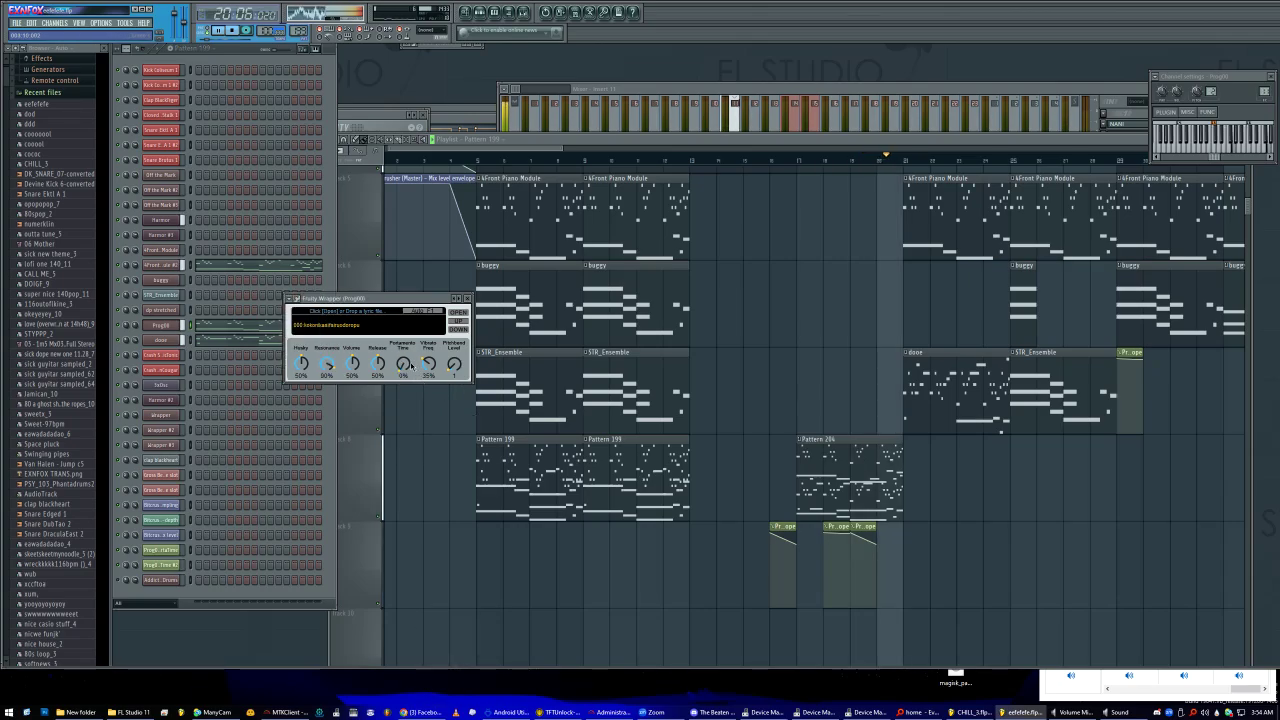
pyautogui.moveTo(400, 371); pyautogui.dragTo(403, 344)
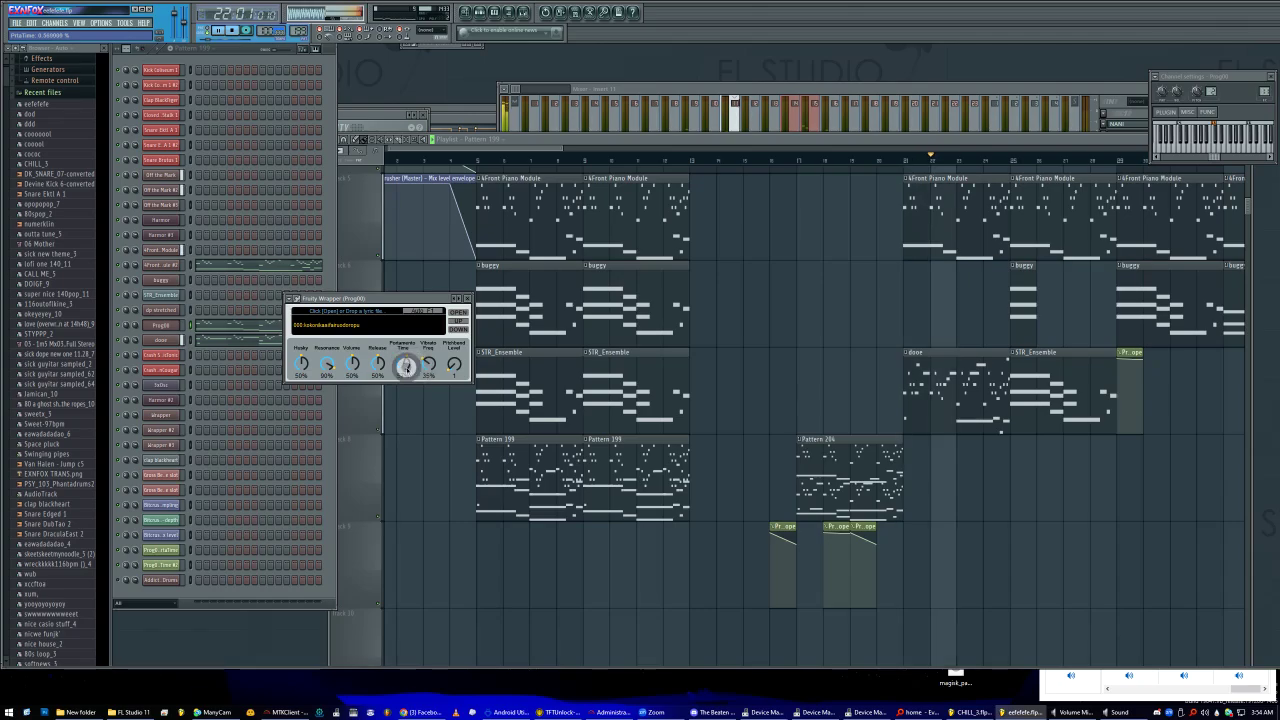
pyautogui.moveTo(404, 366); pyautogui.dragTo(404, 372)
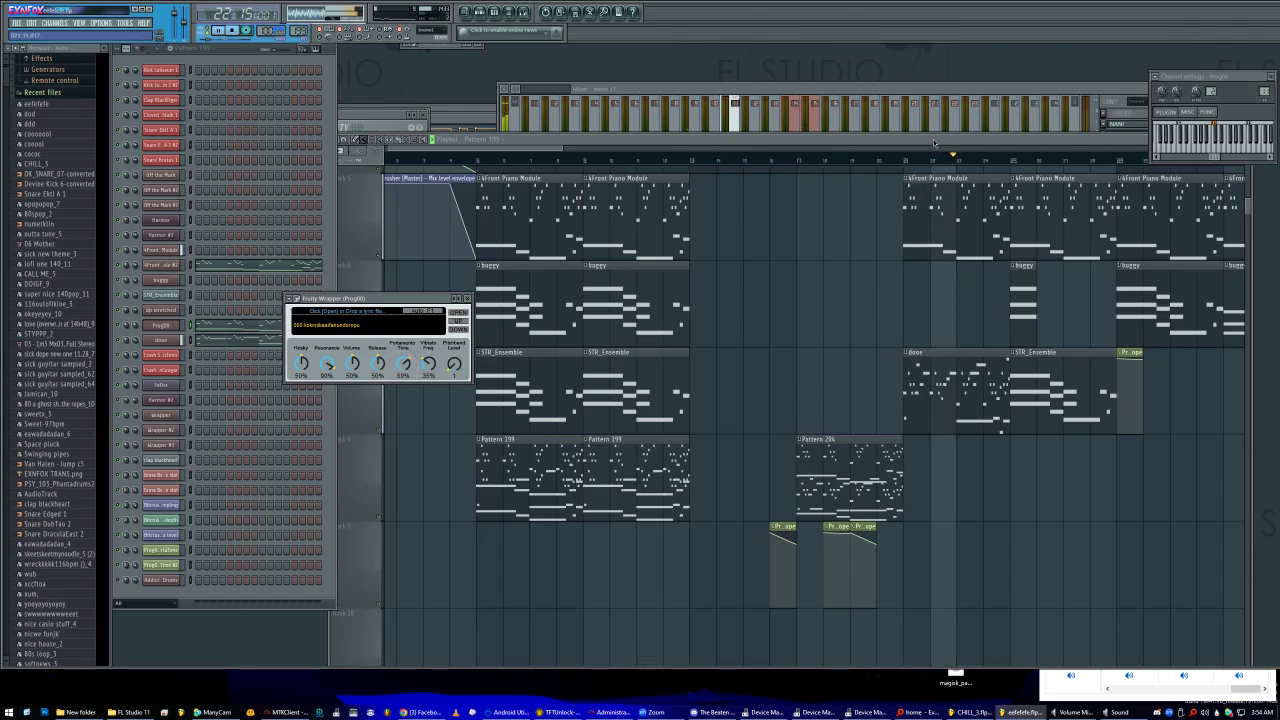
# Hide the browser and maximize the playlist to review the song arrangement.
pyautogui.doubleClick(420, 147)
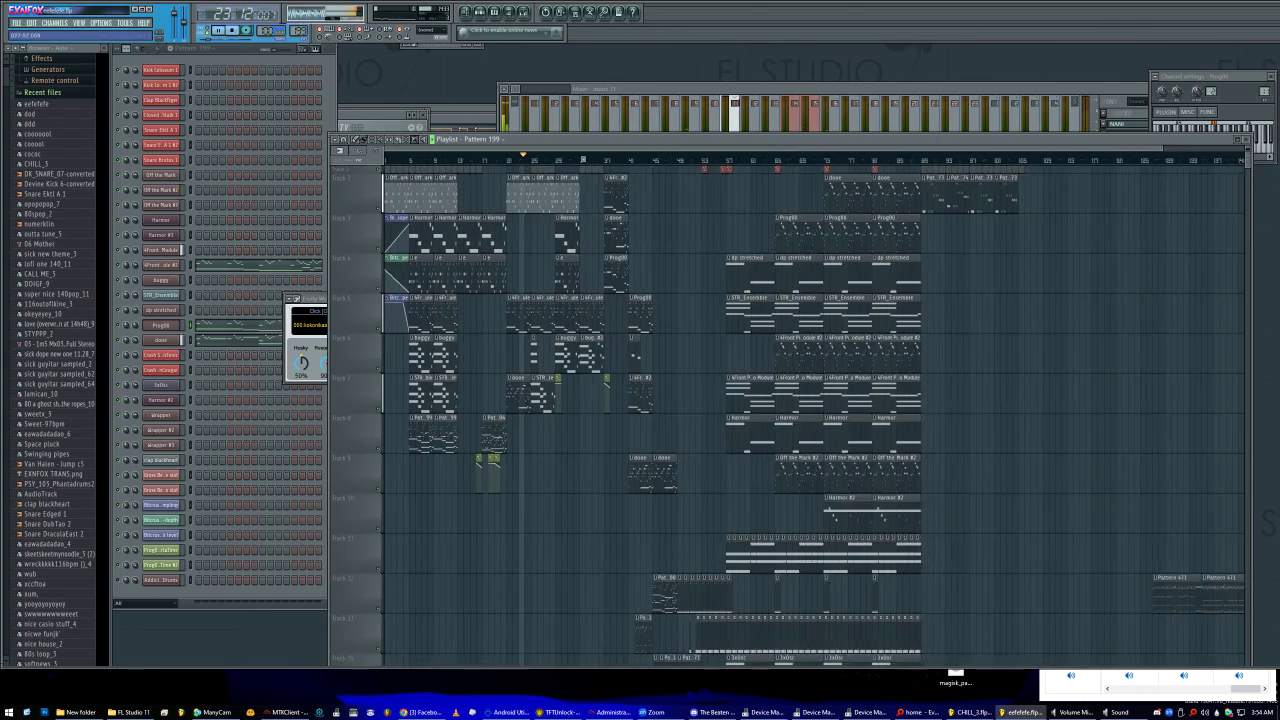
pyautogui.doubleClick(678, 140)
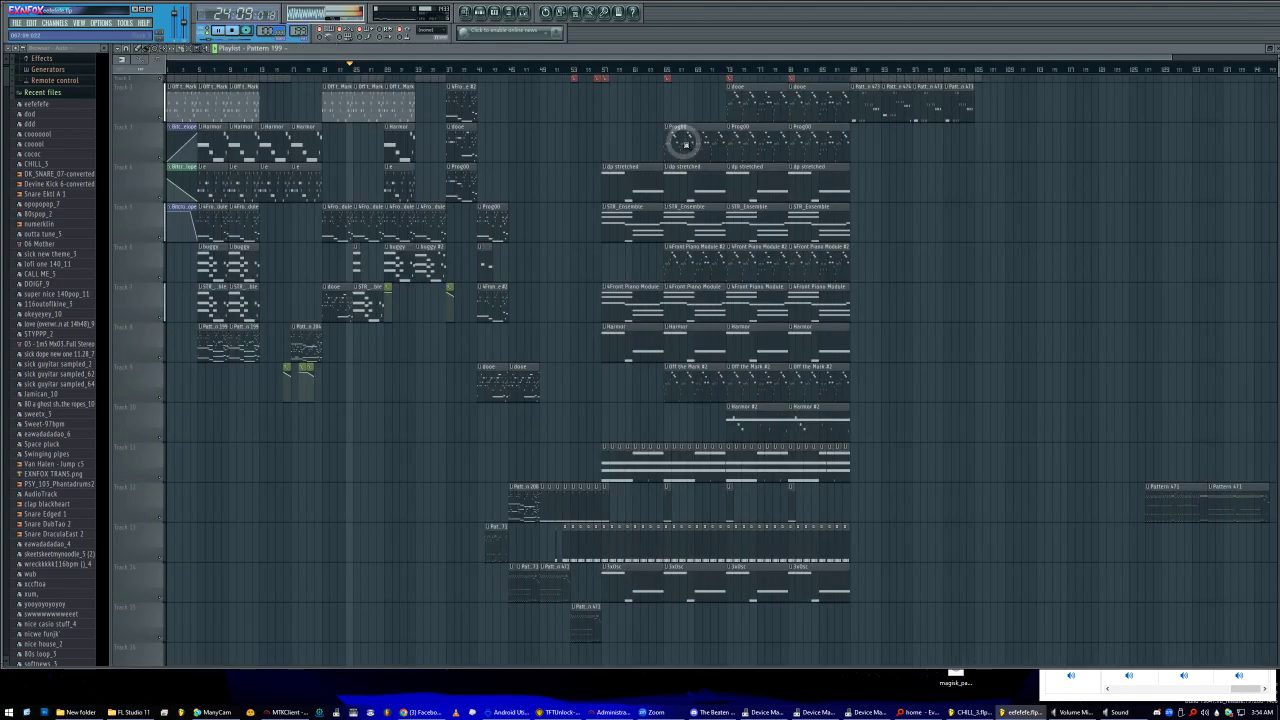
pyautogui.click(481, 14)
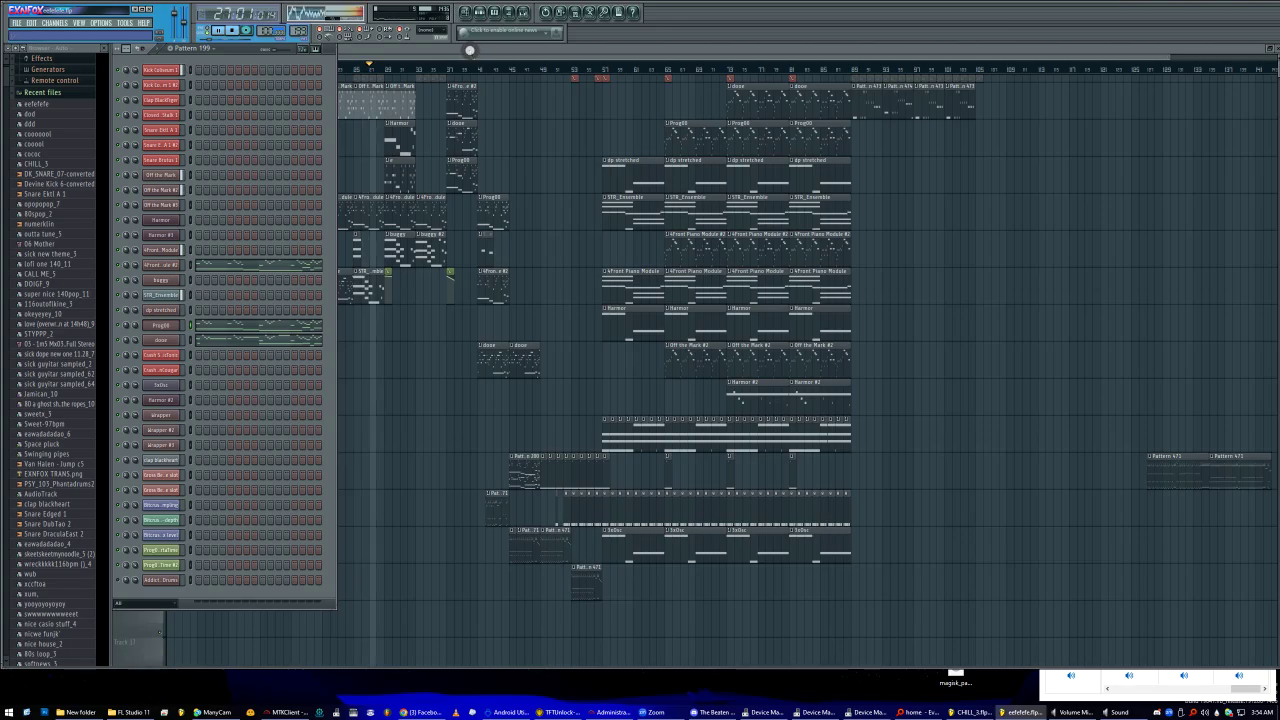
pyautogui.doubleClick(424, 58)
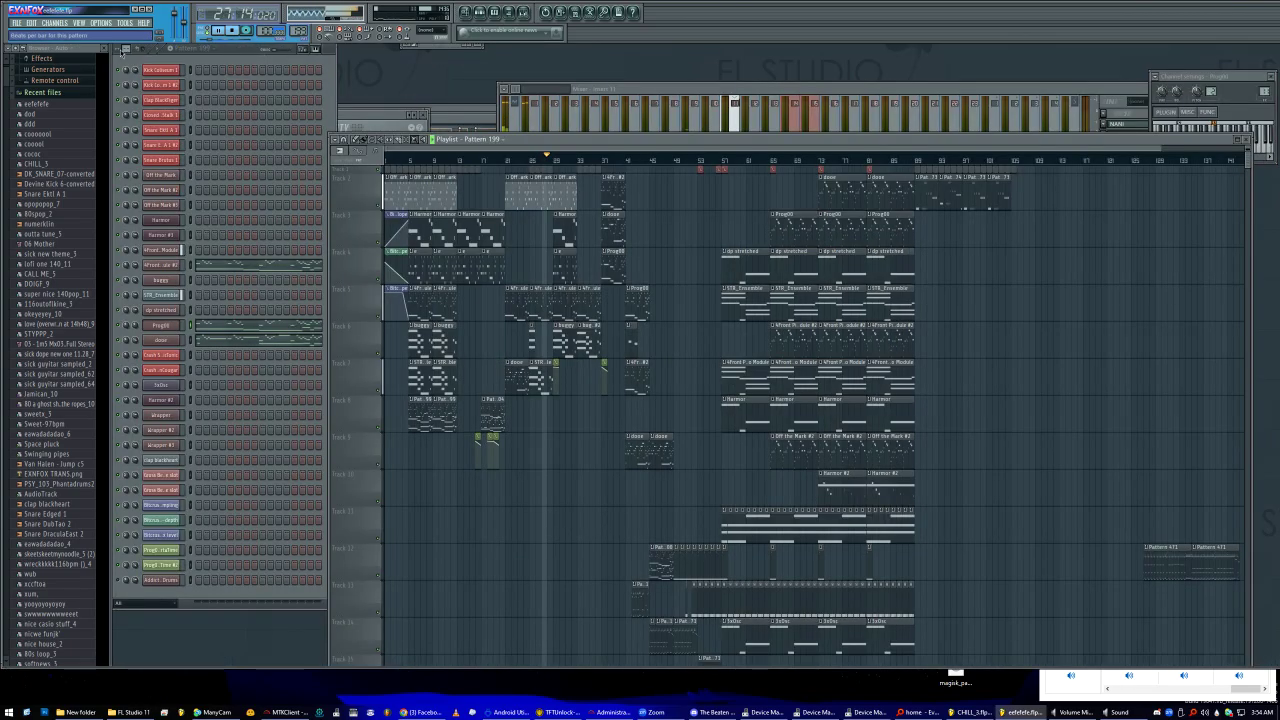
pyautogui.click(100, 47)
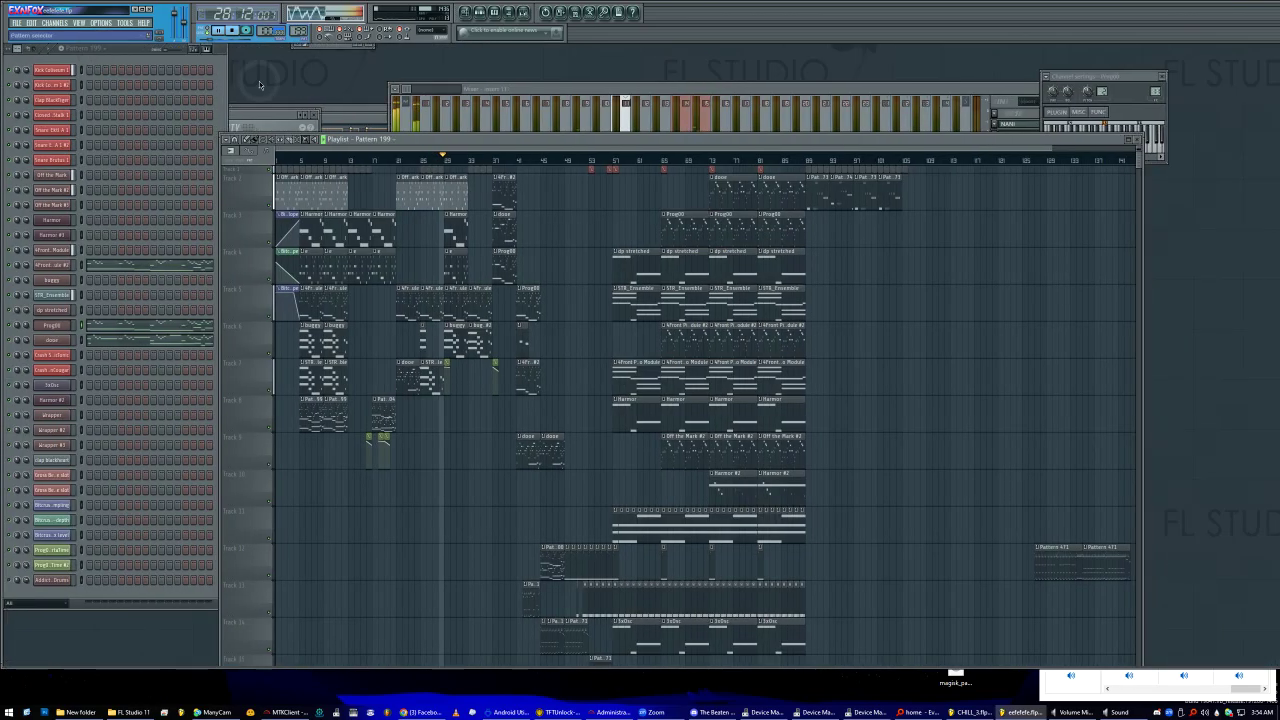
pyautogui.doubleClick(466, 138)
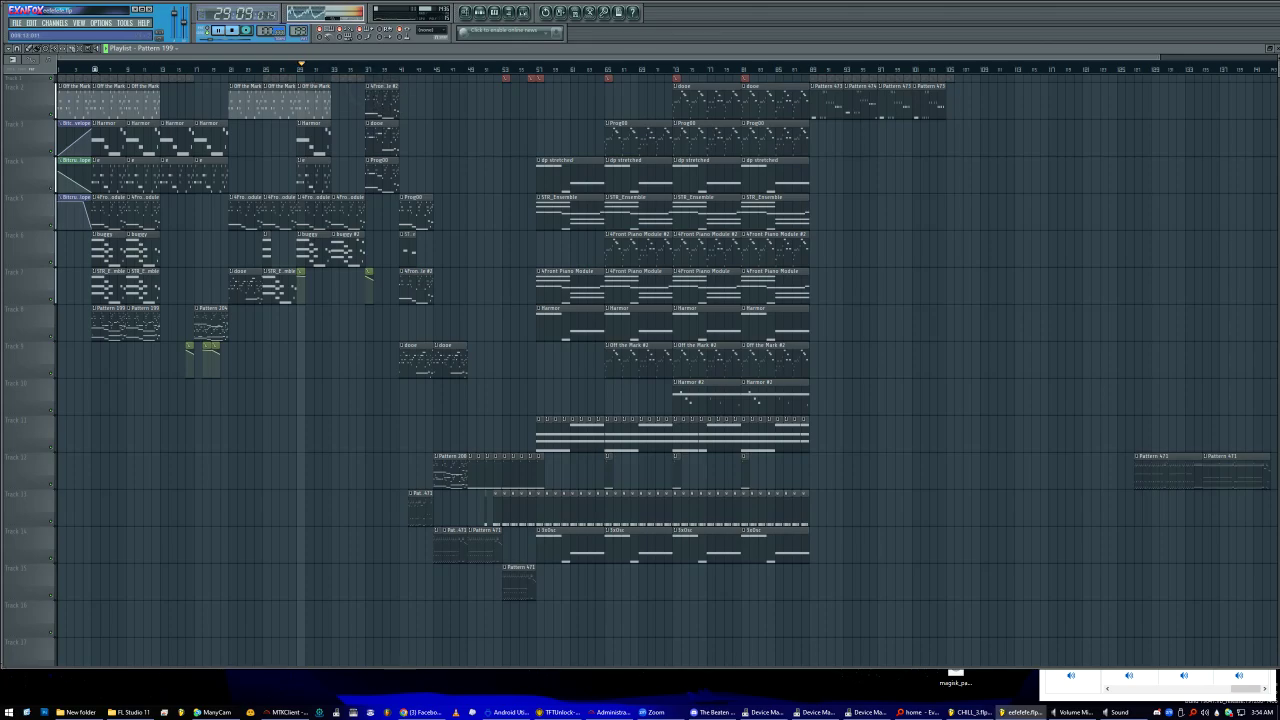
pyautogui.moveTo(237, 342); pyautogui.dragTo(573, 95)
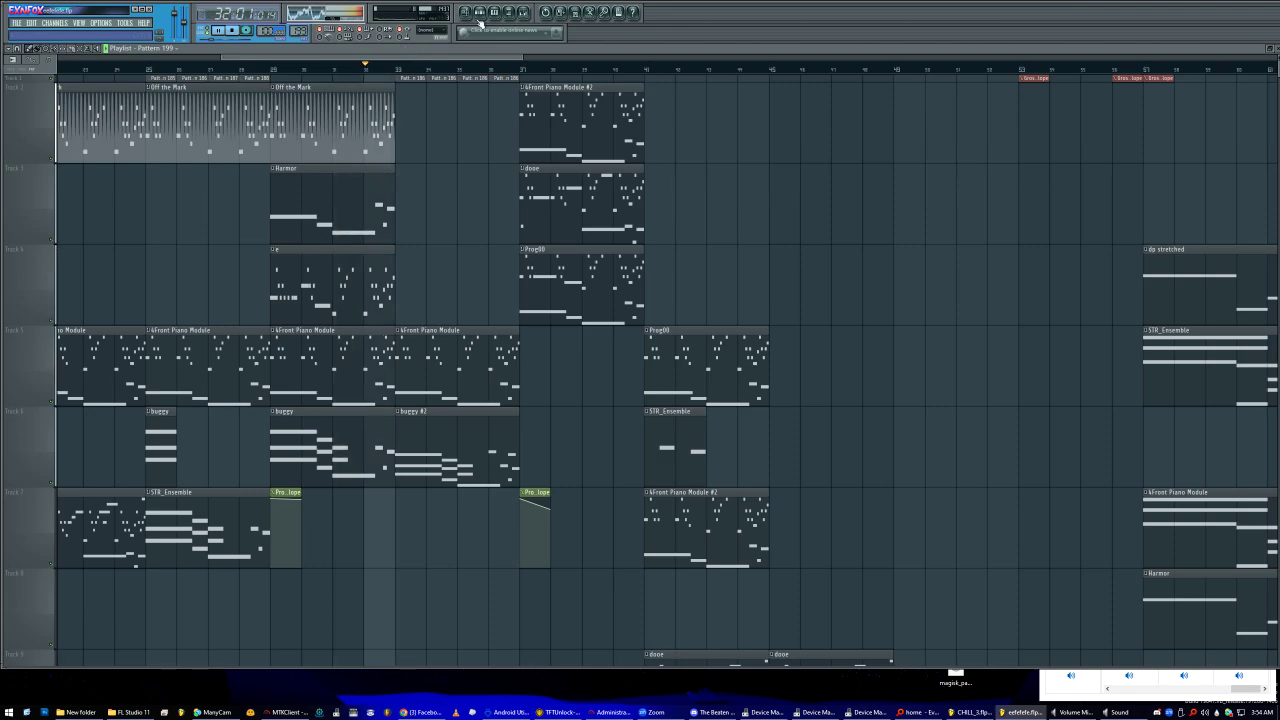
# Reopen the Prog00 plugin over the playlist and lower its Portamento Time to about 66%.
pyautogui.press('F6')
pyautogui.click(70, 326)
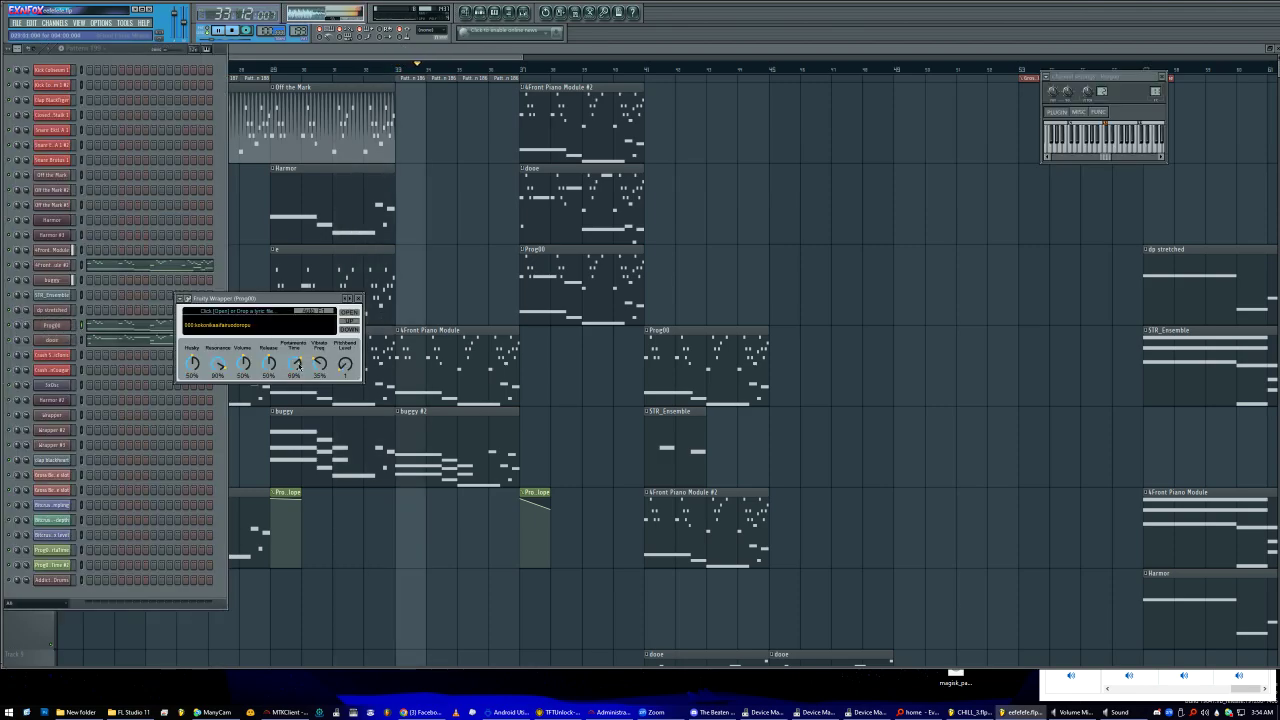
pyautogui.scroll(-1, 306, 357)
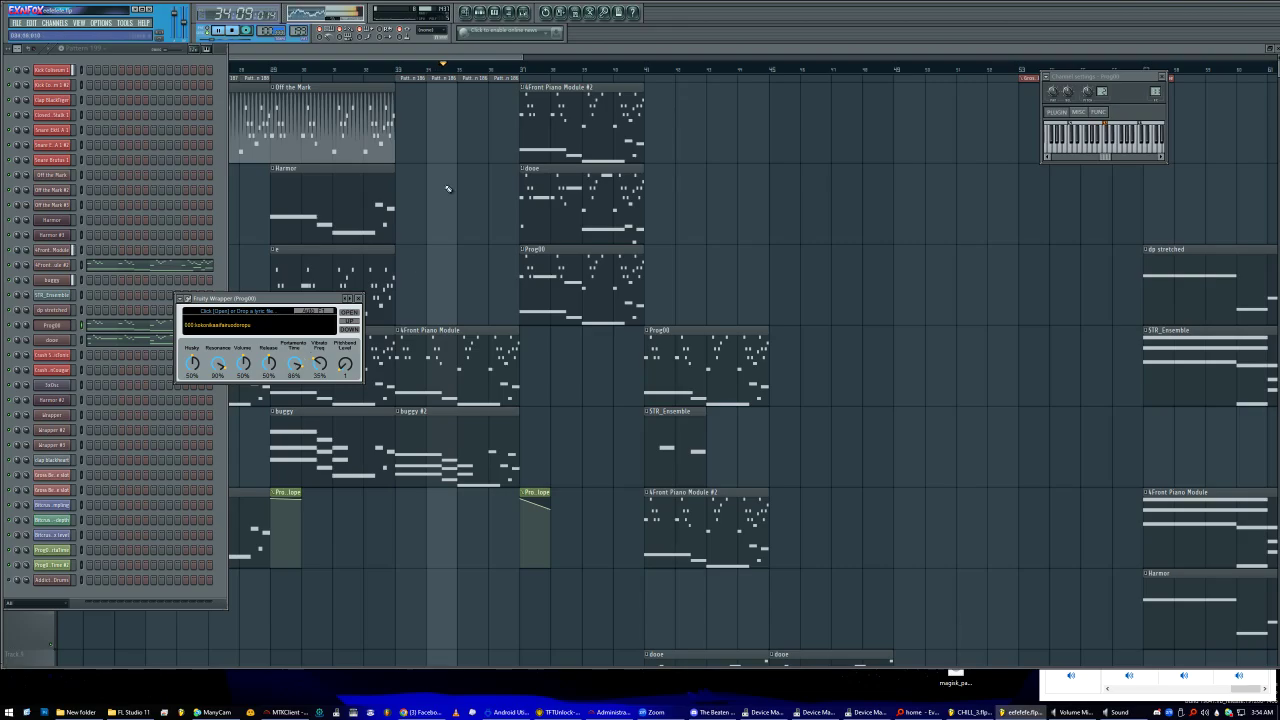
# Show the whole arrangement in the playlist, restore the playlist to its smaller size and reopen the Prog00 plugin.
pyautogui.click(470, 62)
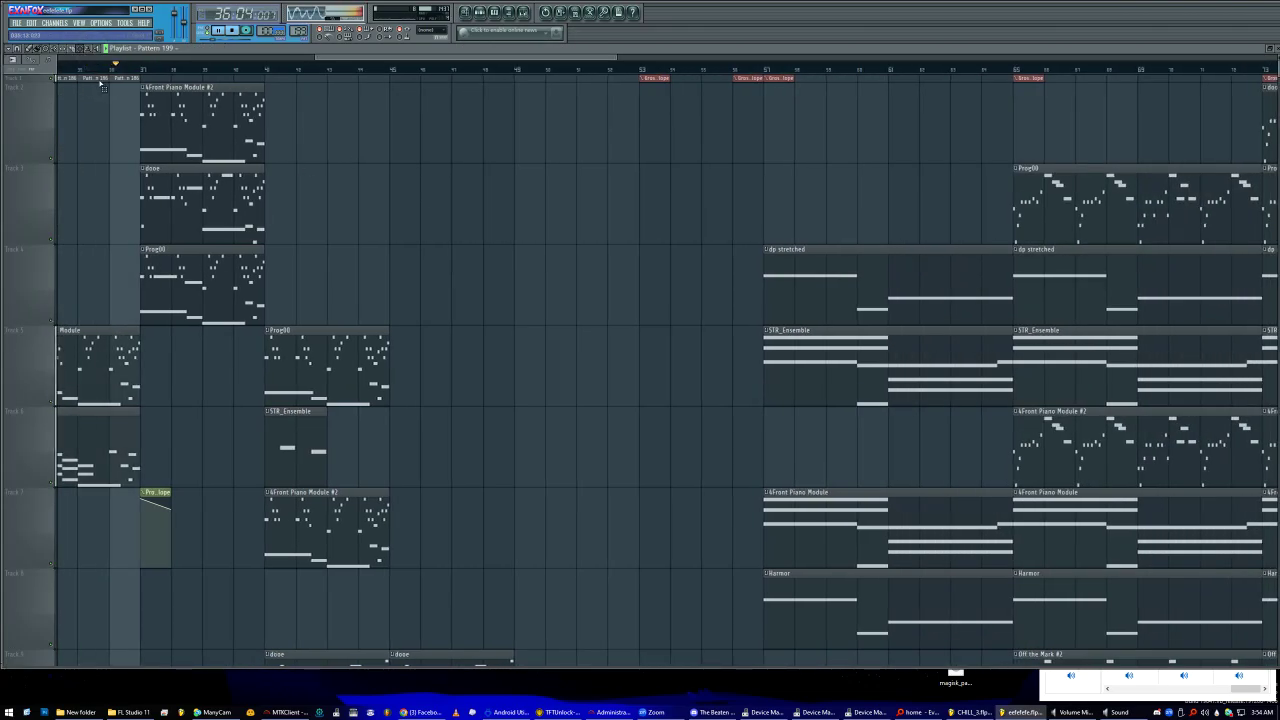
pyautogui.click(89, 51)
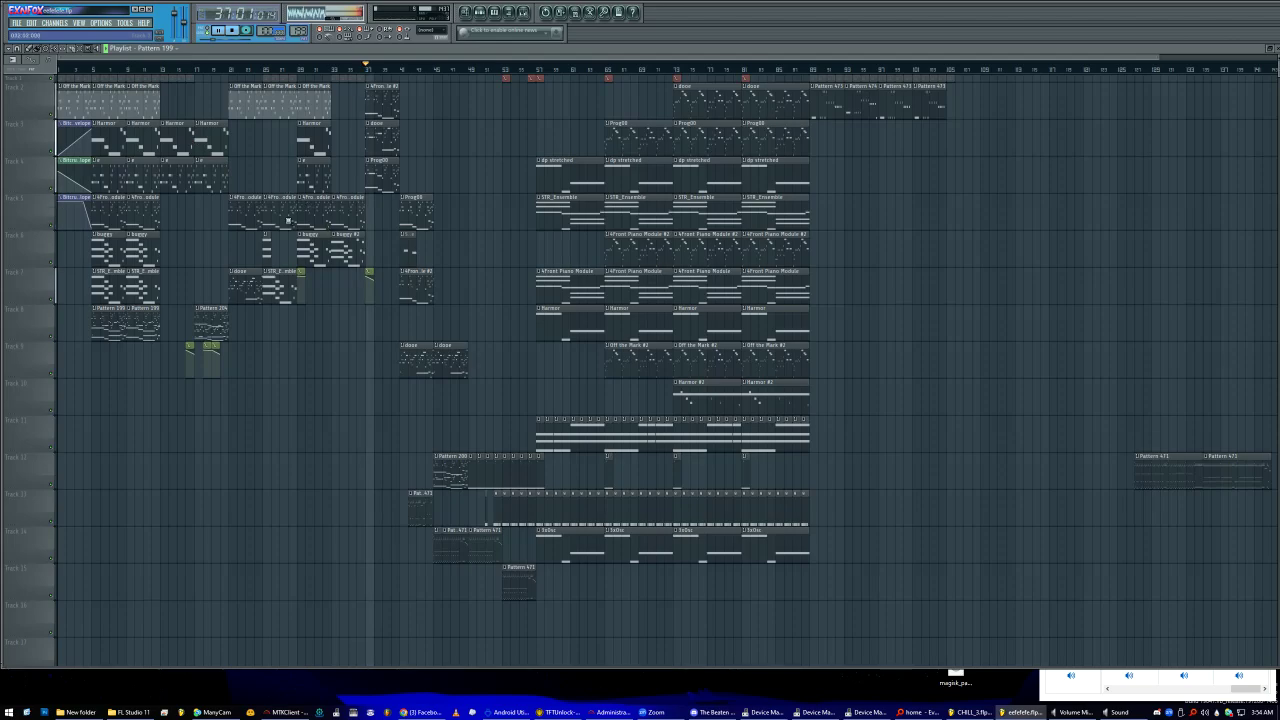
pyautogui.click(24, 50)
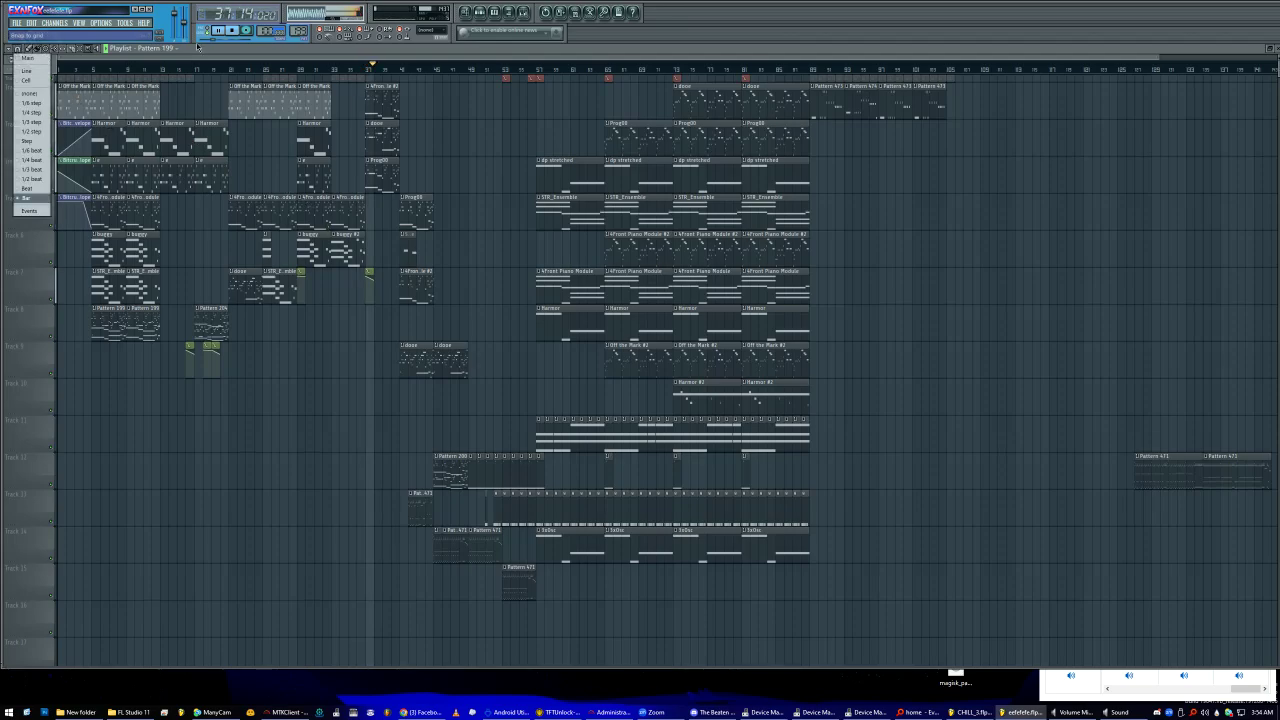
pyautogui.click(218, 48)
pyautogui.doubleClick(258, 48)
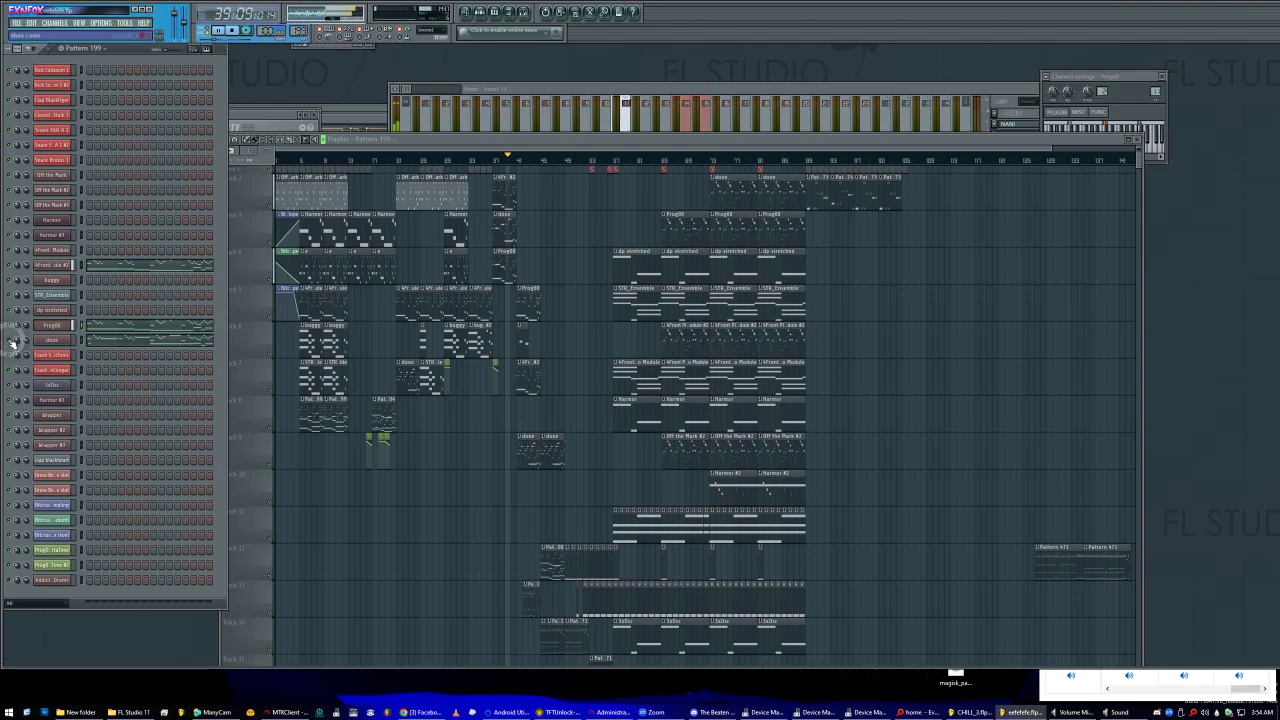
pyautogui.click(66, 329)
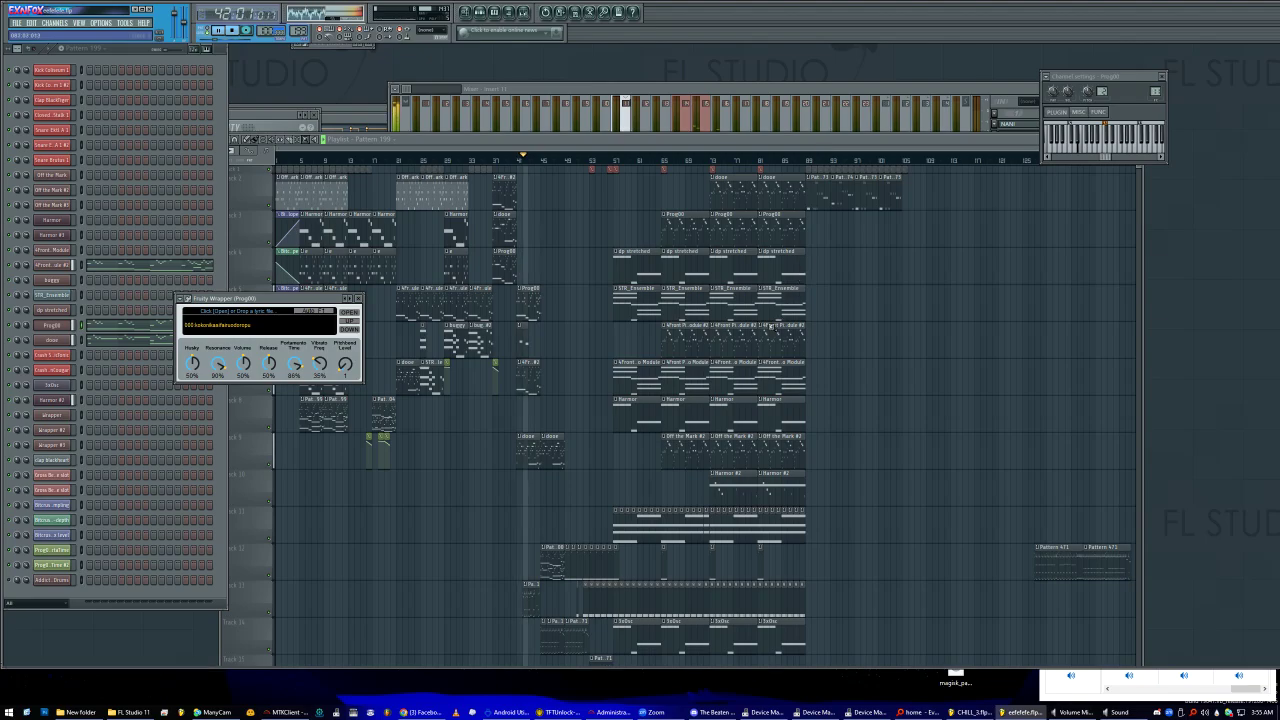
# Open the project fxc.flp from the Projects folder, discarding the changes to the current project.
pyautogui.click(16, 22)
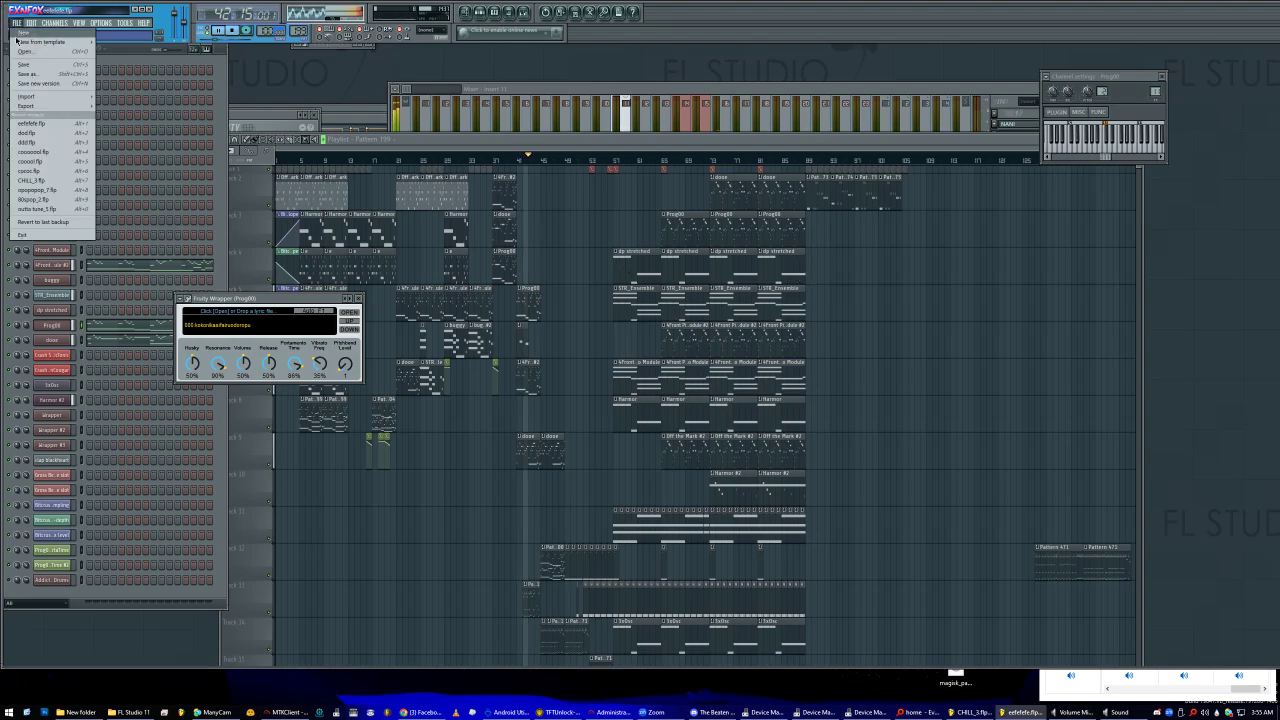
pyautogui.click(40, 52)
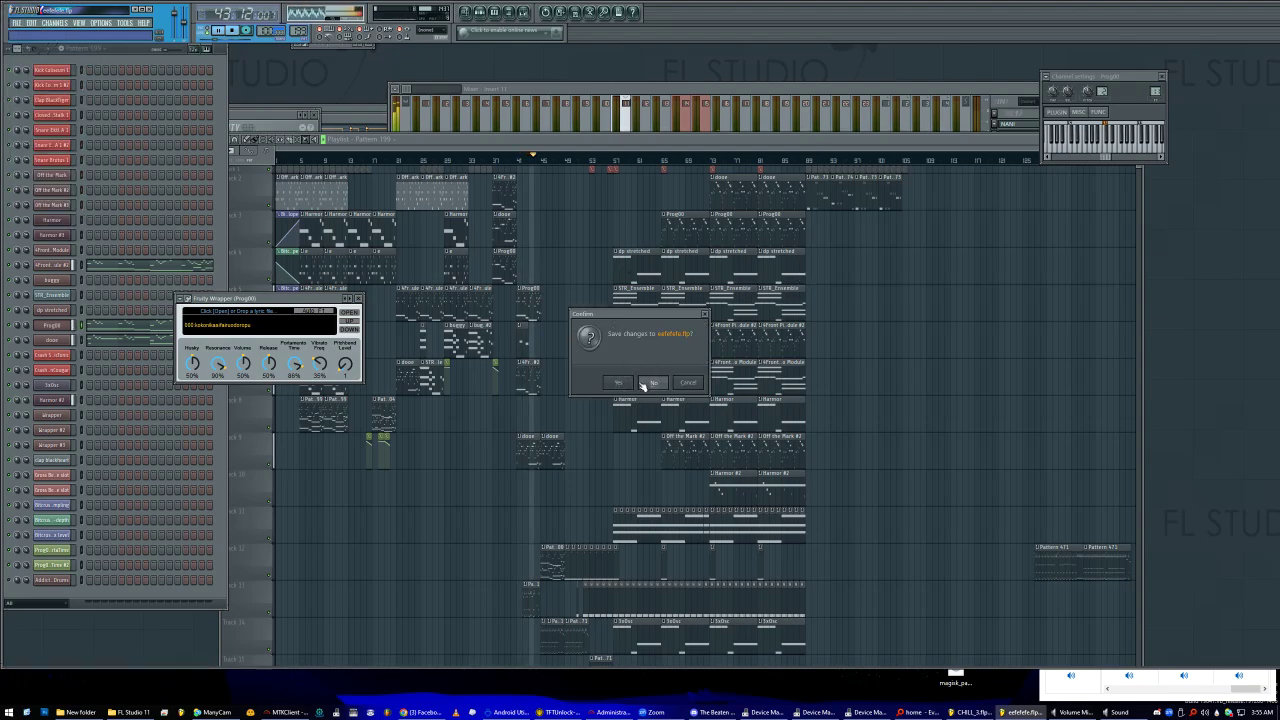
pyautogui.click(652, 382)
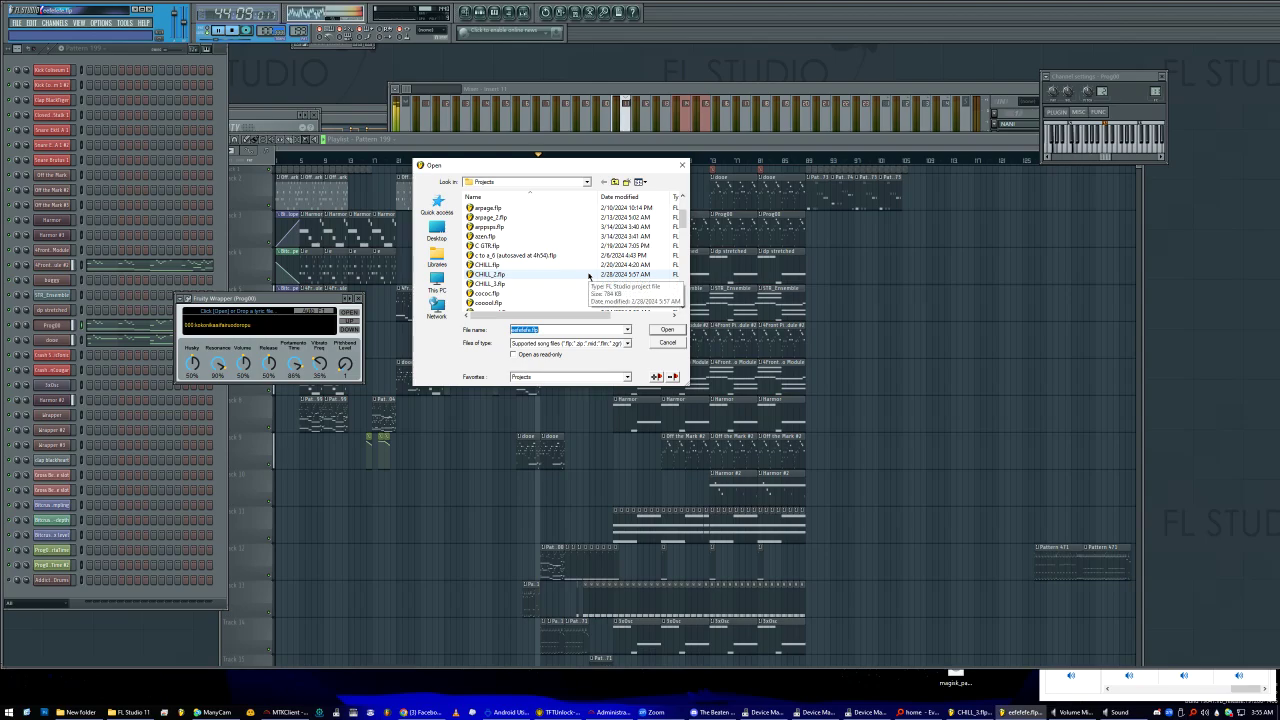
pyautogui.scroll(-3, 591, 290)
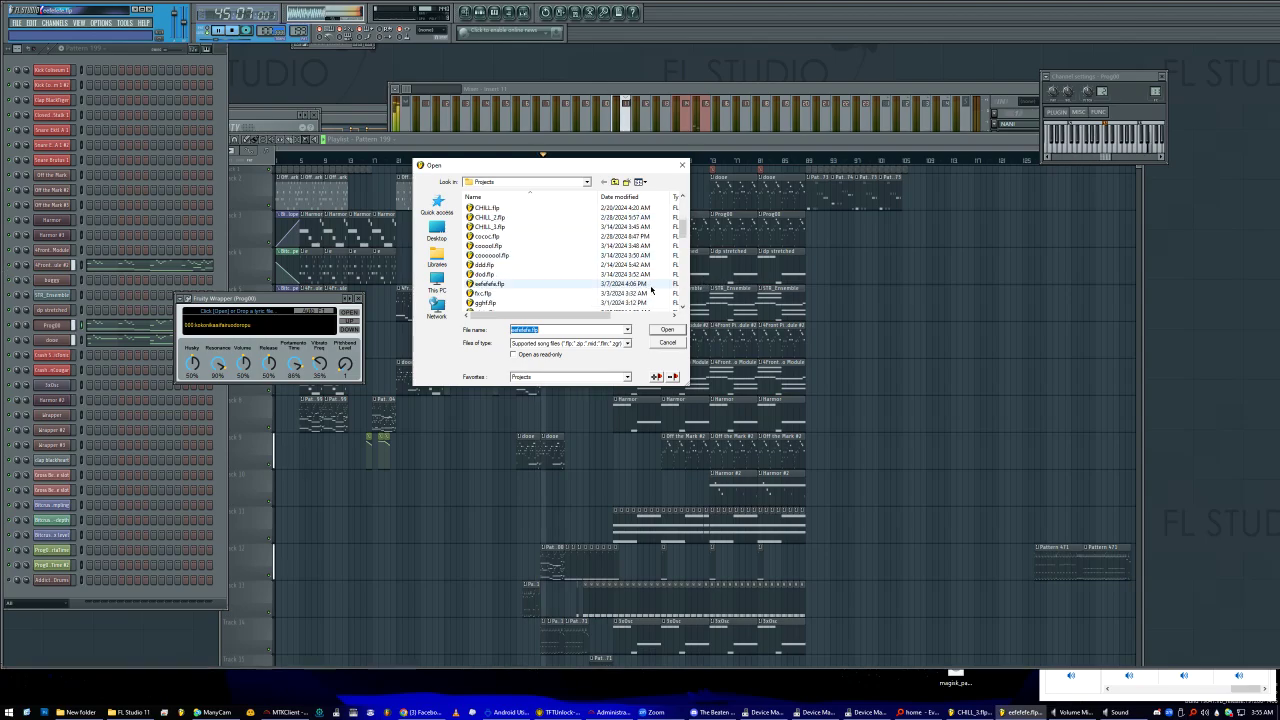
pyautogui.click(584, 293)
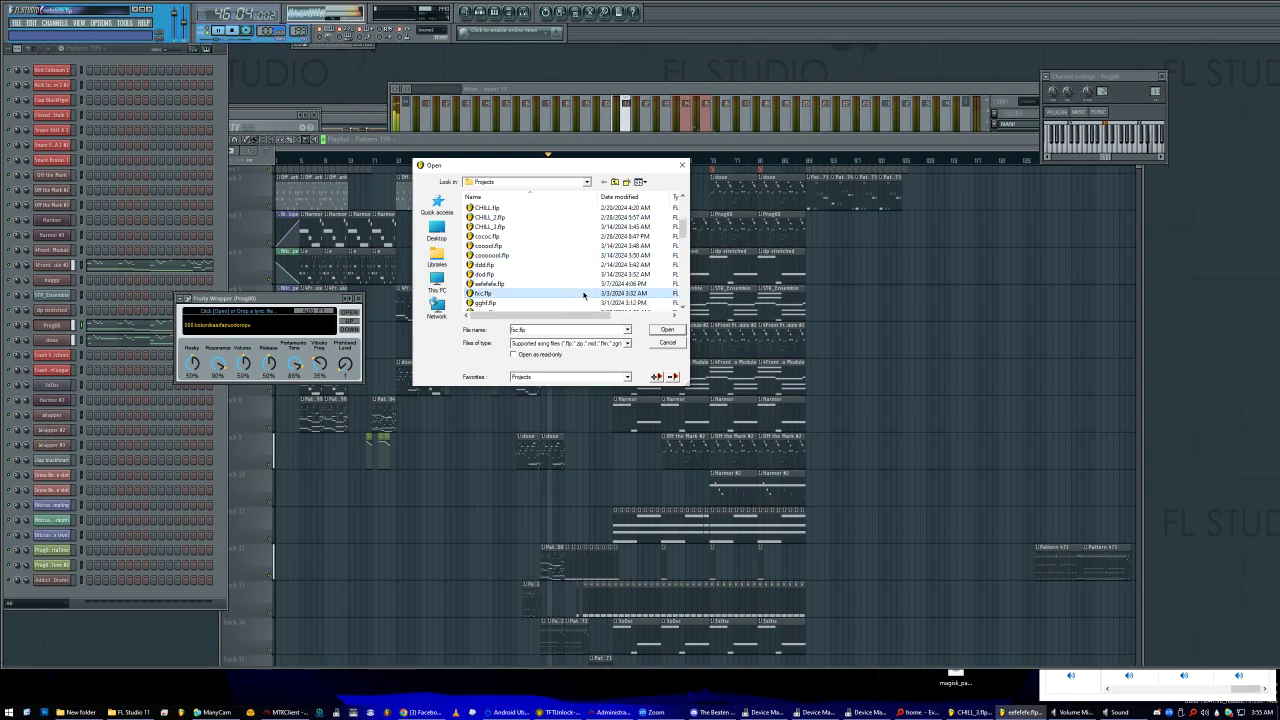
pyautogui.scroll(-1, 584, 293)
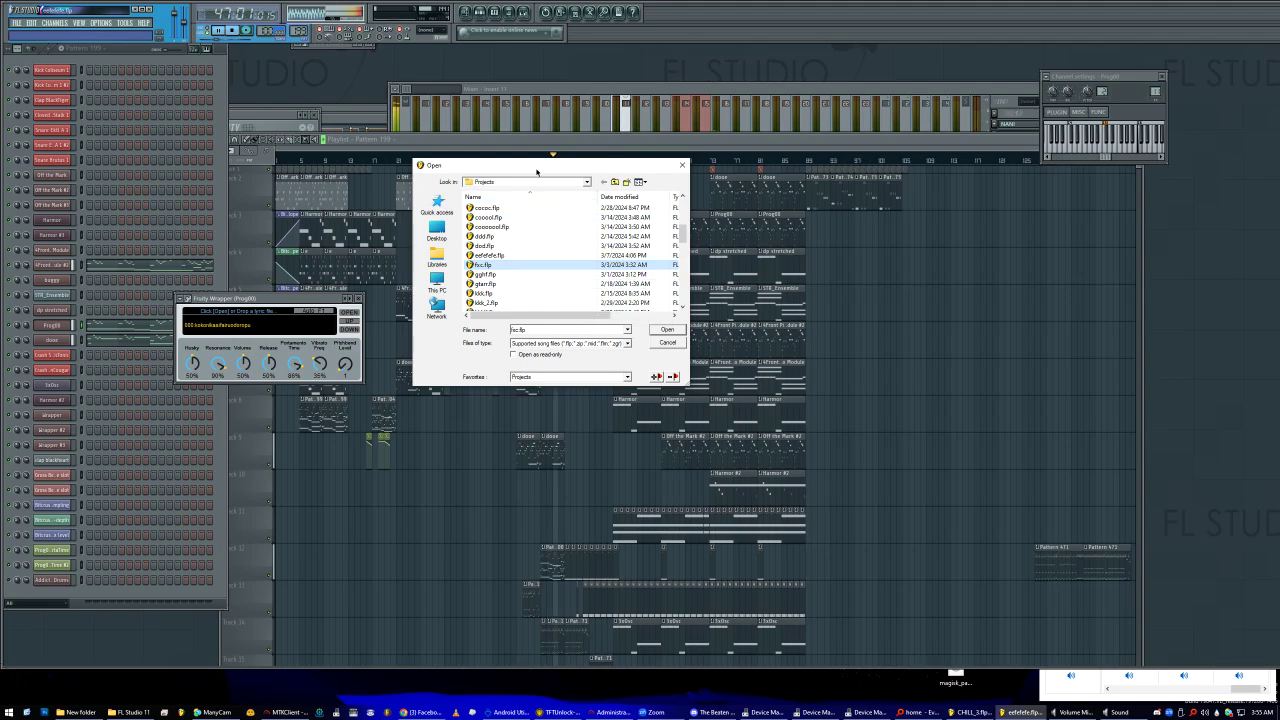
pyautogui.moveTo(538, 170); pyautogui.dragTo(893, 209)
pyautogui.doubleClick(838, 303)
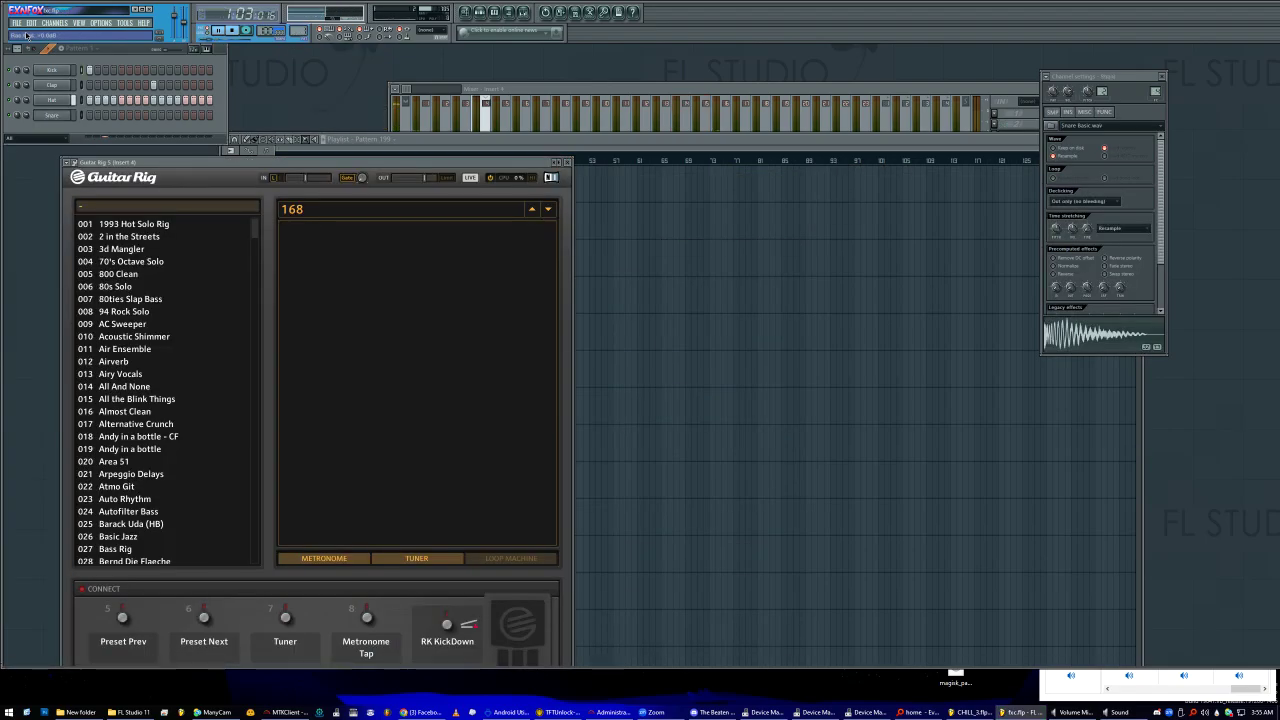
# Open the project gghf.flp from the Projects folder without saving the changes to fxc.flp.
pyautogui.click(512, 142)
pyautogui.click(16, 22)
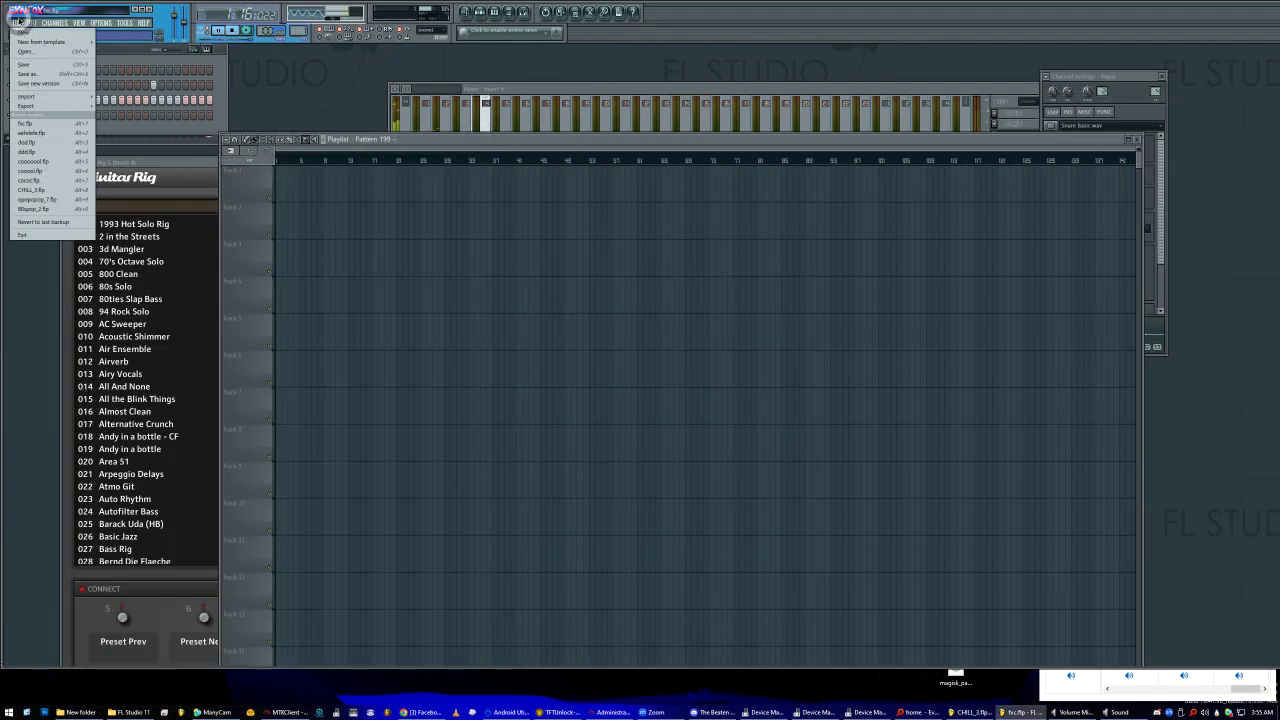
pyautogui.click(22, 52)
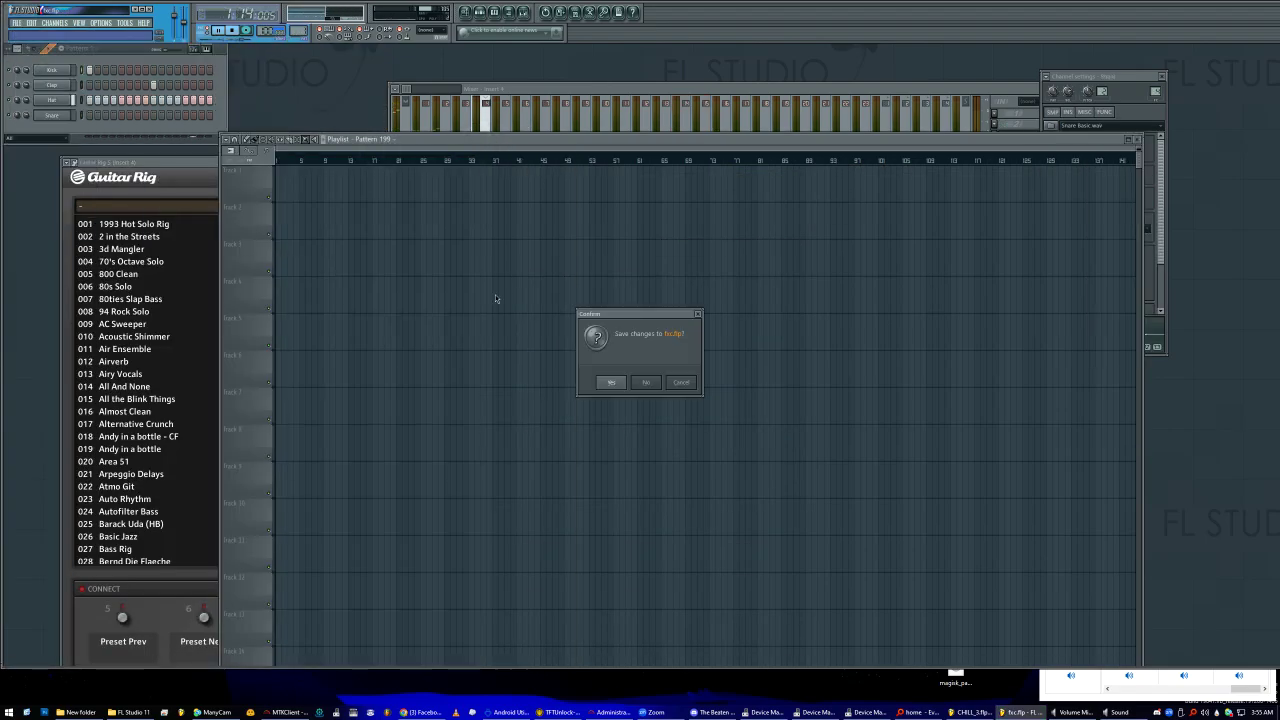
pyautogui.click(650, 381)
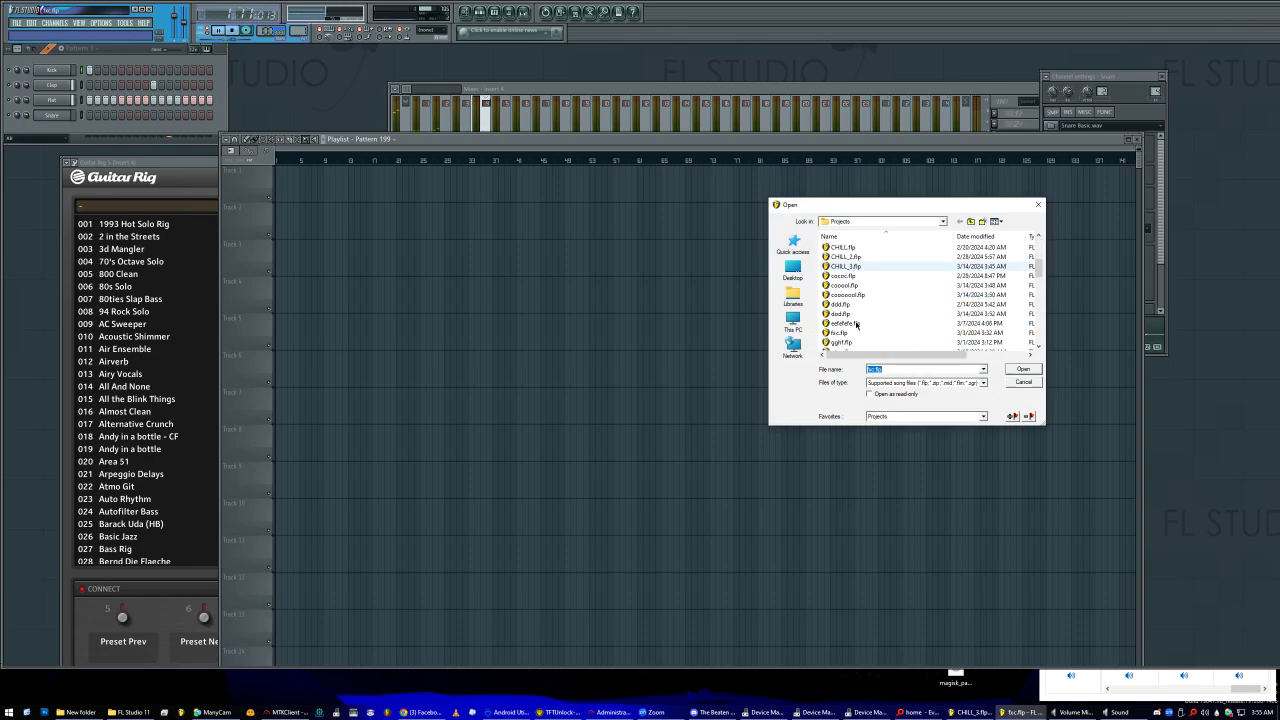
pyautogui.doubleClick(843, 313)
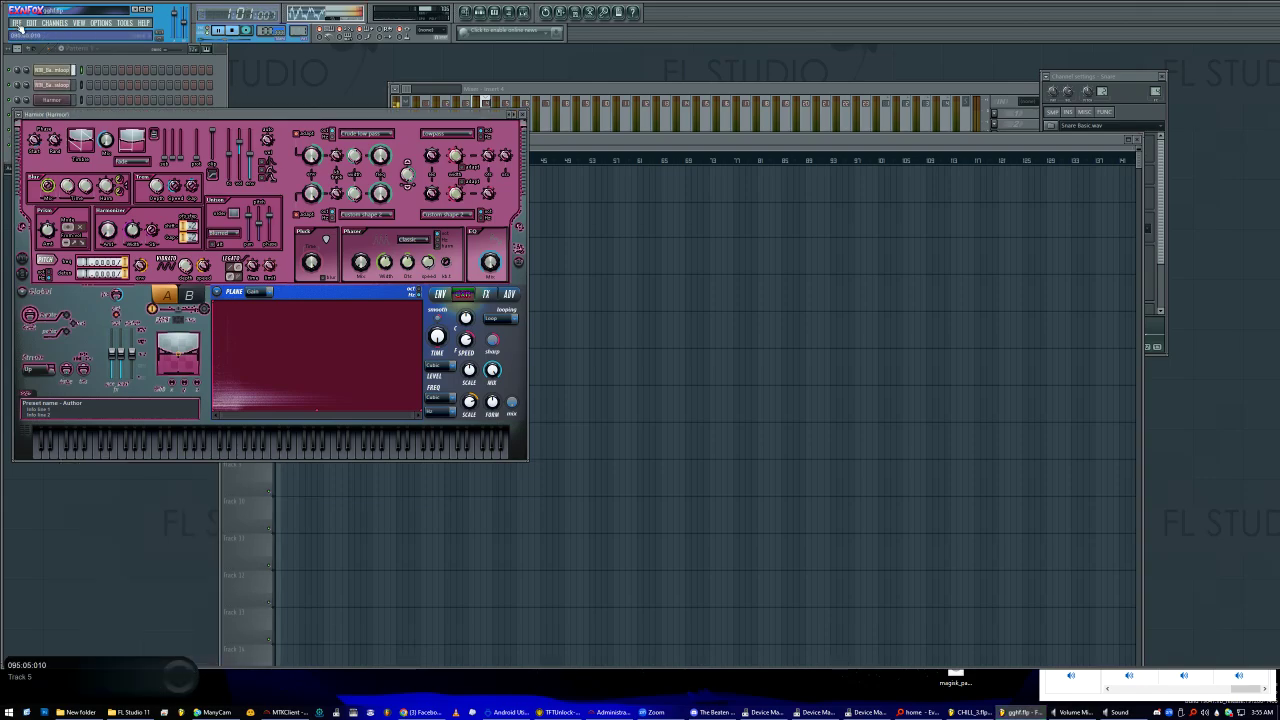
# Bring the playlist to the front, zoom in on its audio clips and unmute Track 2.
pyautogui.click(570, 135)
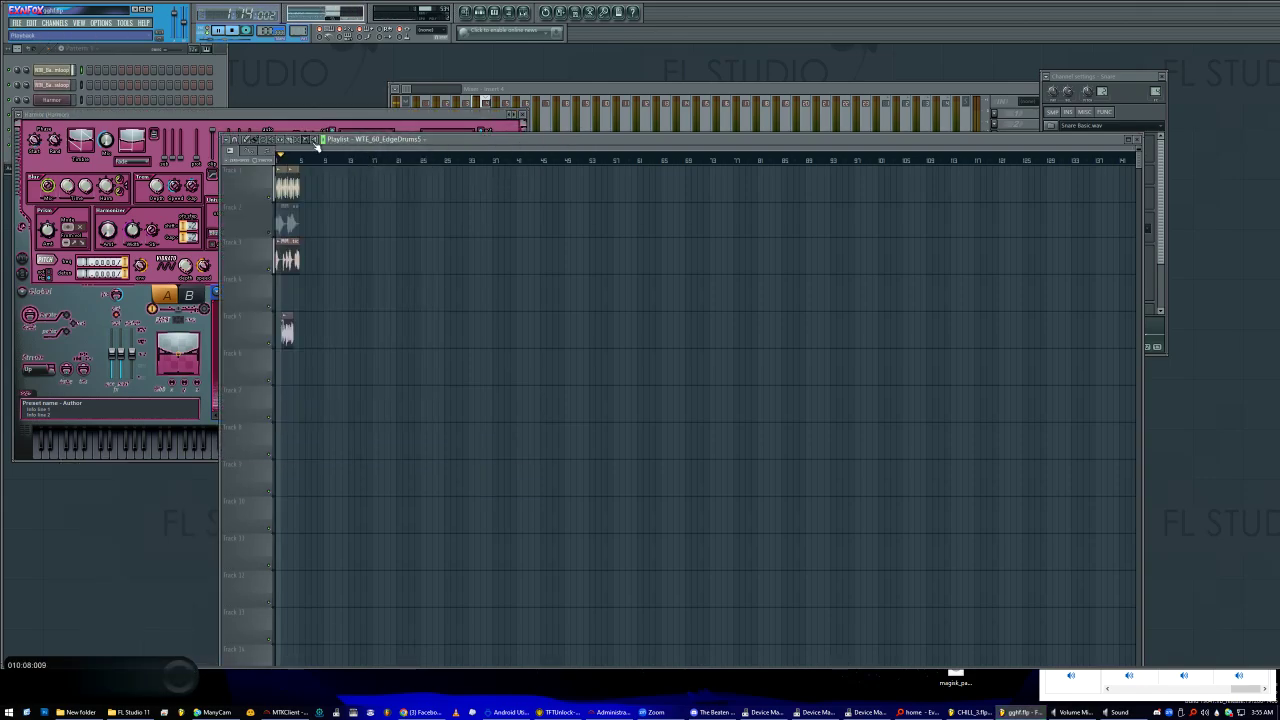
pyautogui.scroll(5, 320, 193)
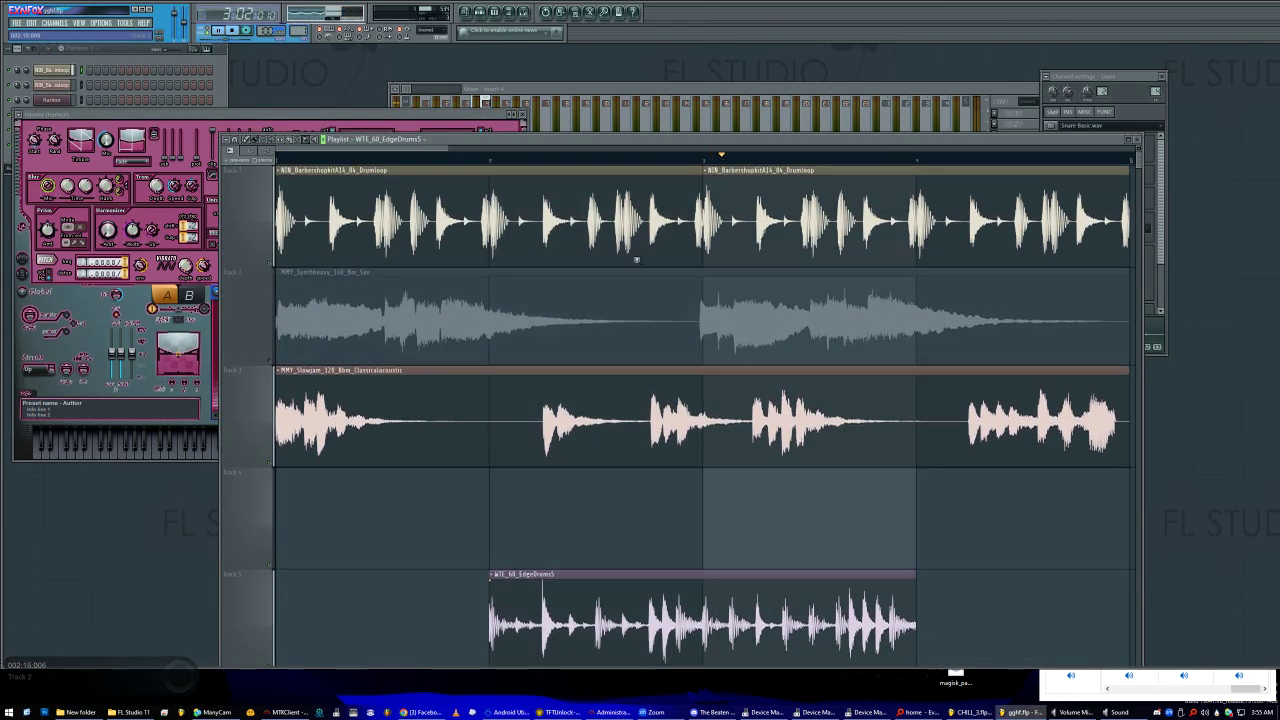
pyautogui.click(246, 140)
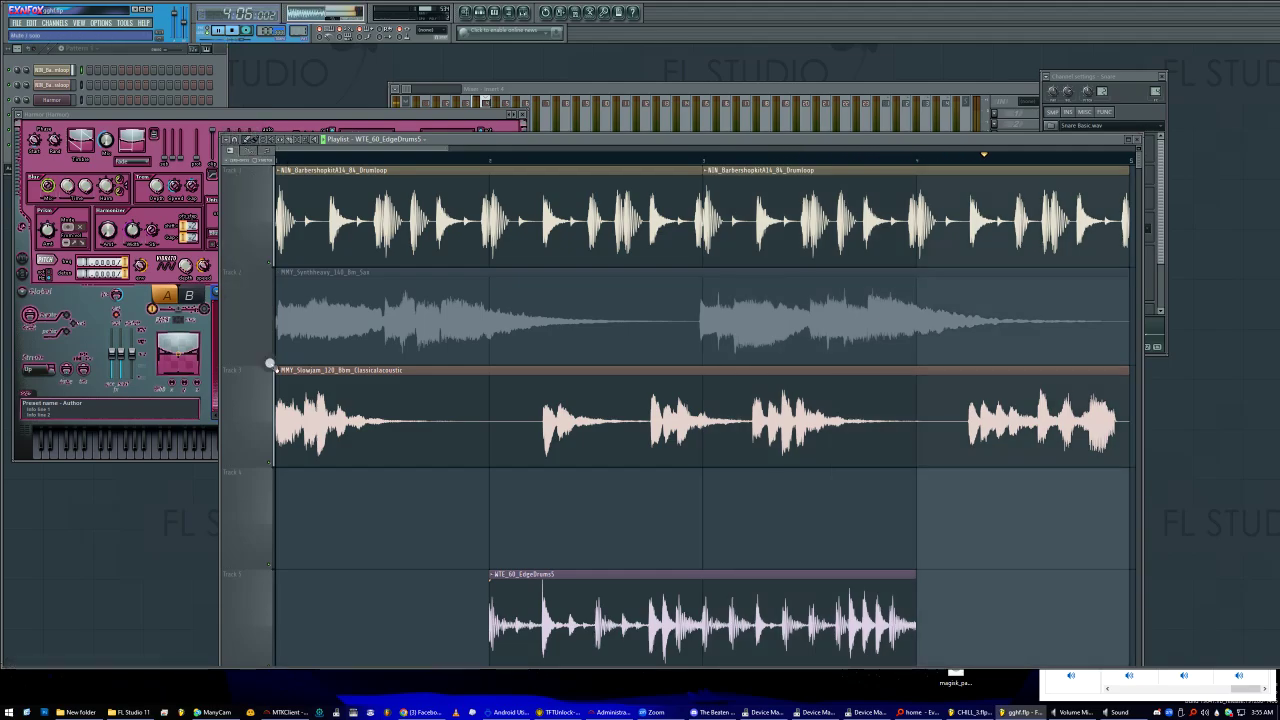
pyautogui.click(270, 363)
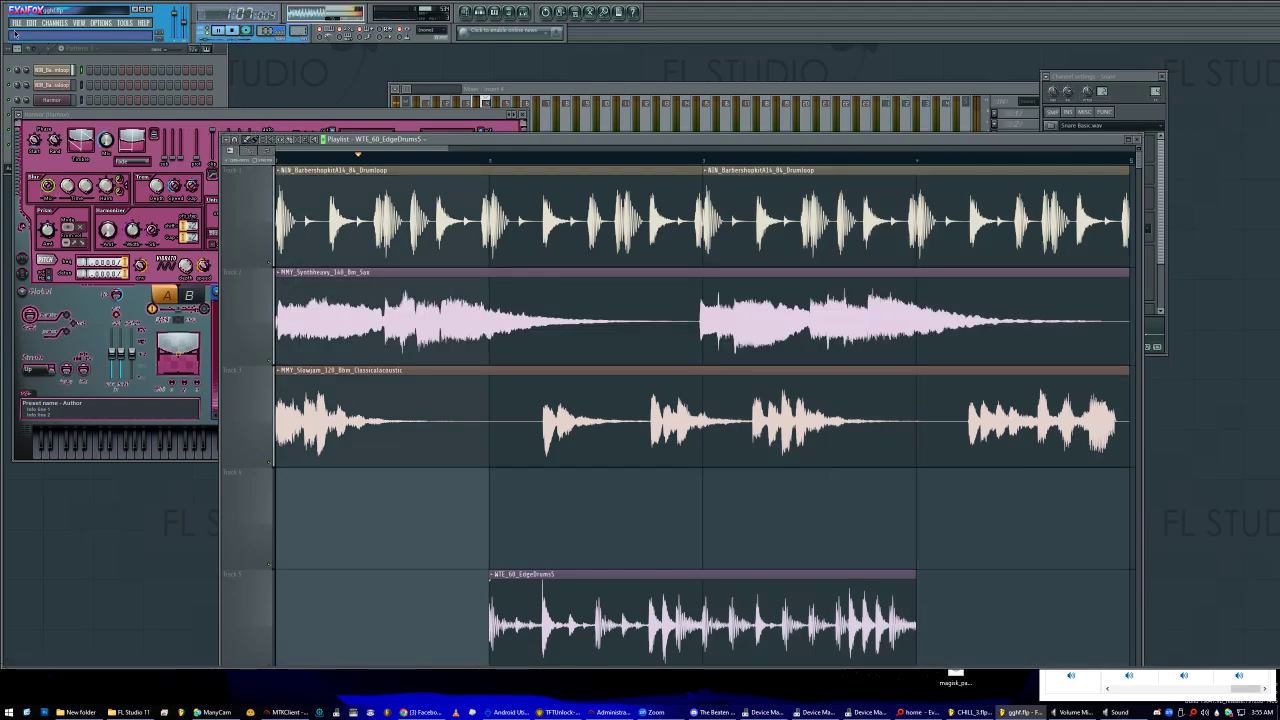
# Open the project gtarr.flp without saving the changes to gghf.flp, and show its arrangement in the playlist.
pyautogui.click(16, 23)
pyautogui.click(35, 52)
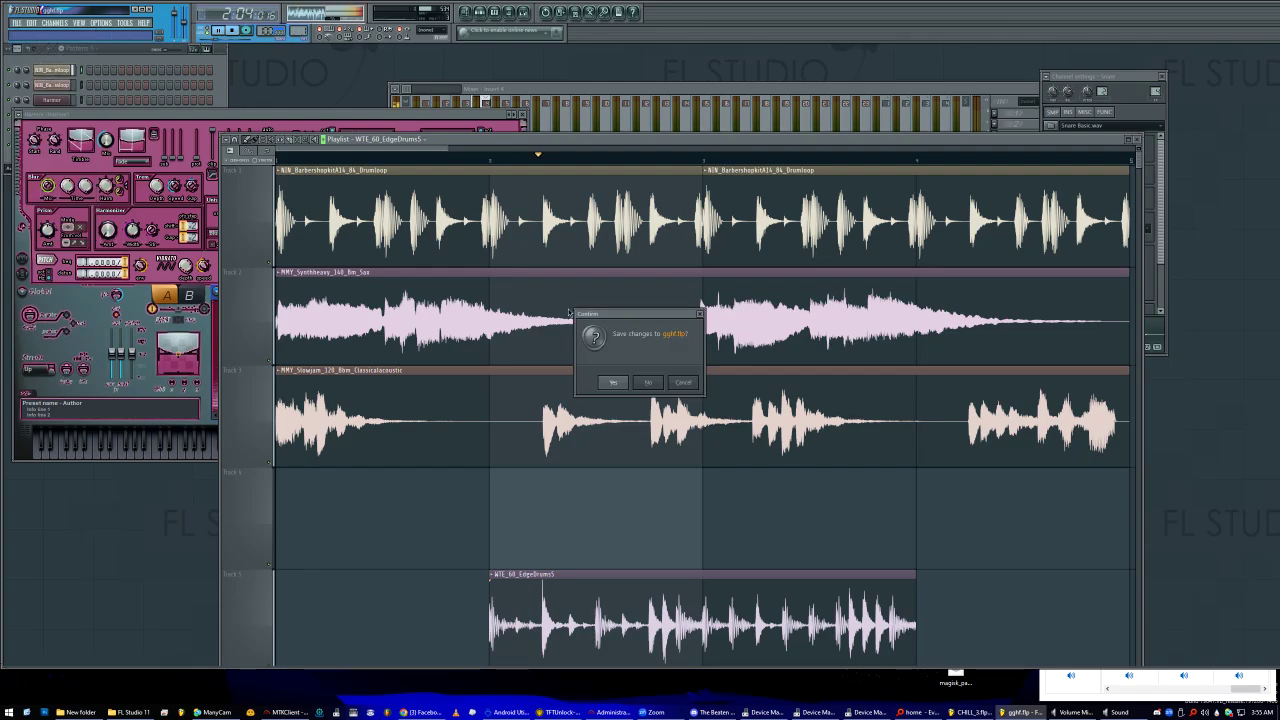
pyautogui.click(648, 383)
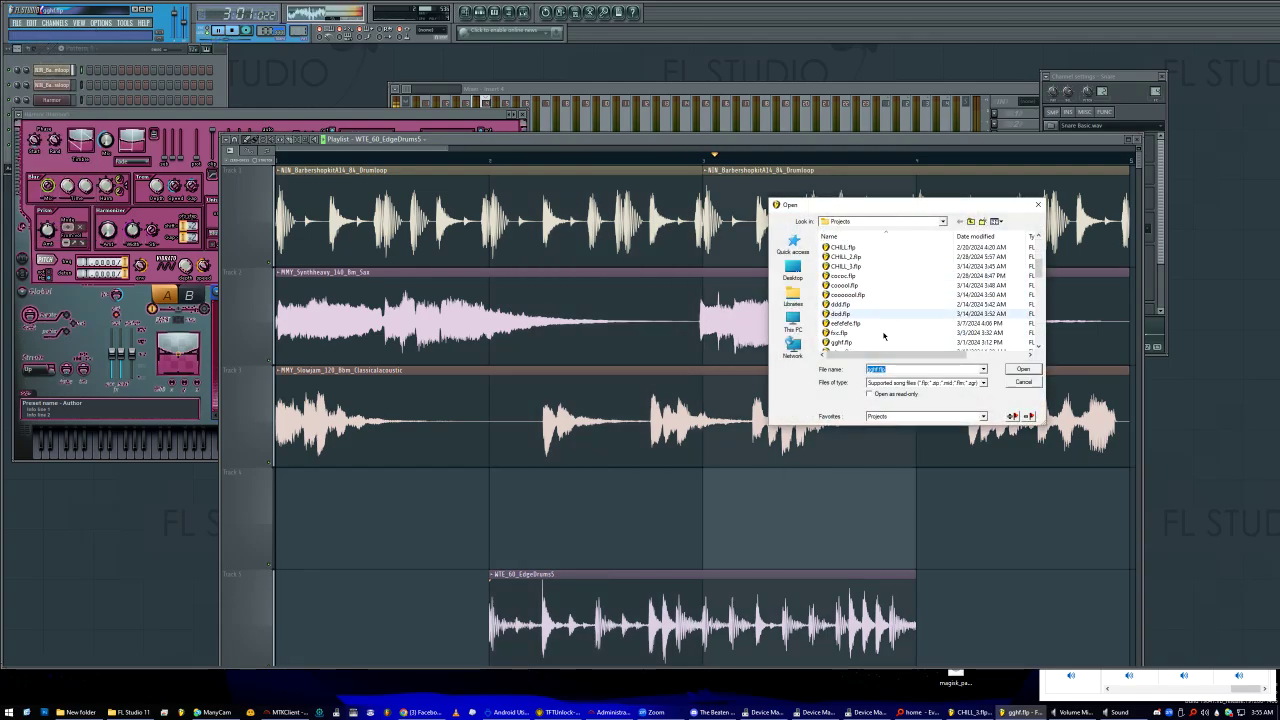
pyautogui.click(874, 343)
pyautogui.doubleClick(838, 323)
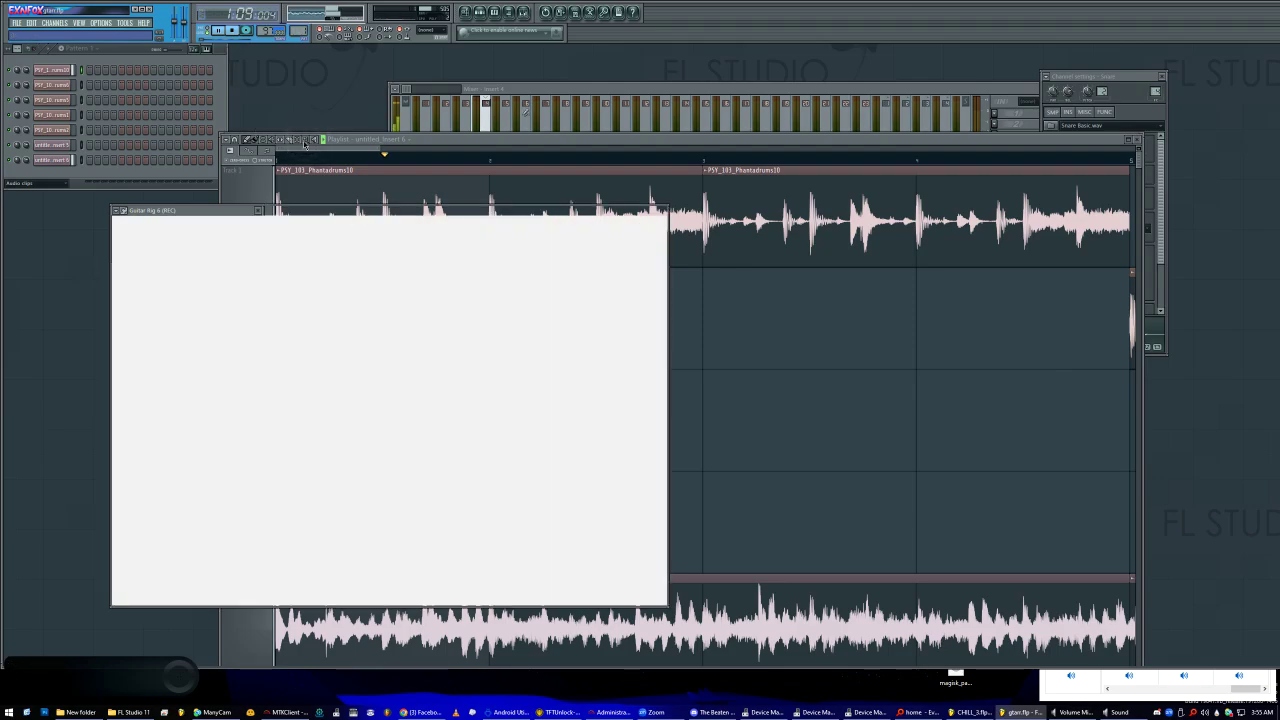
pyautogui.keyDown('ctrl'); pyautogui.rightClick(376, 306); pyautogui.keyUp('ctrl')
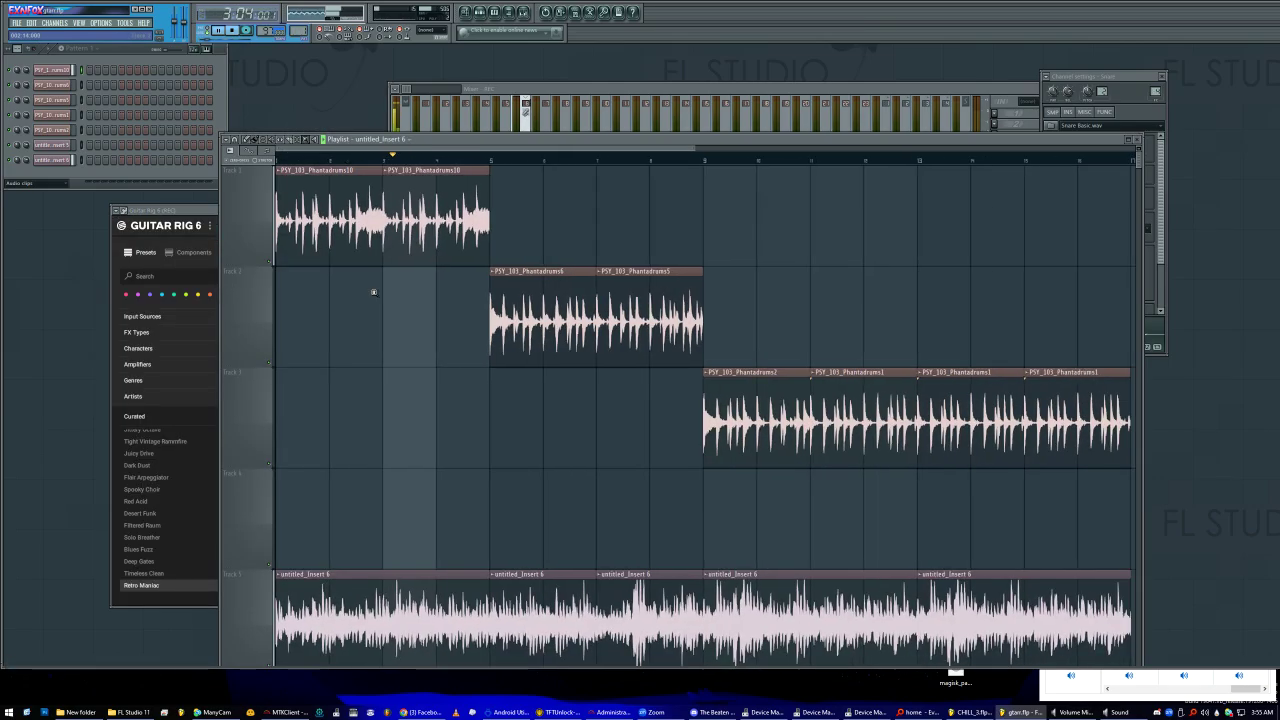
# Open the project kkk_2.flp from the Projects folder without saving the changes to gtarr.flp.
pyautogui.click(16, 22)
pyautogui.click(26, 53)
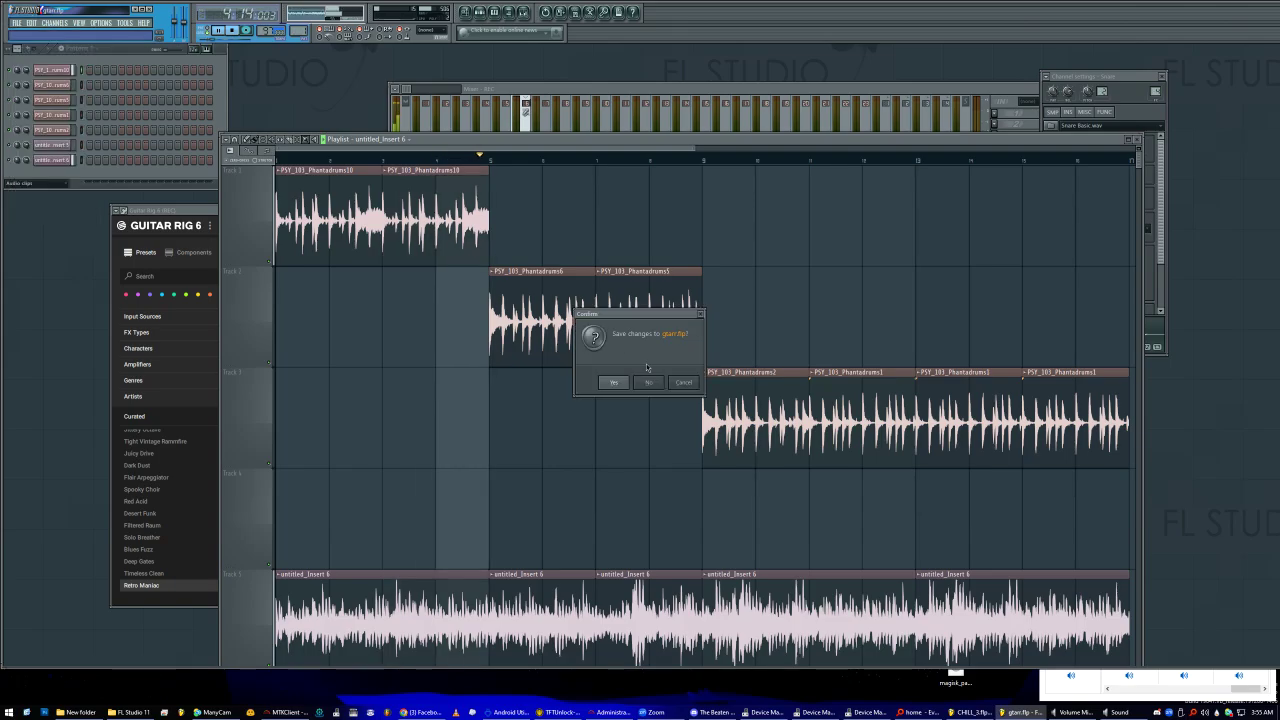
pyautogui.click(648, 382)
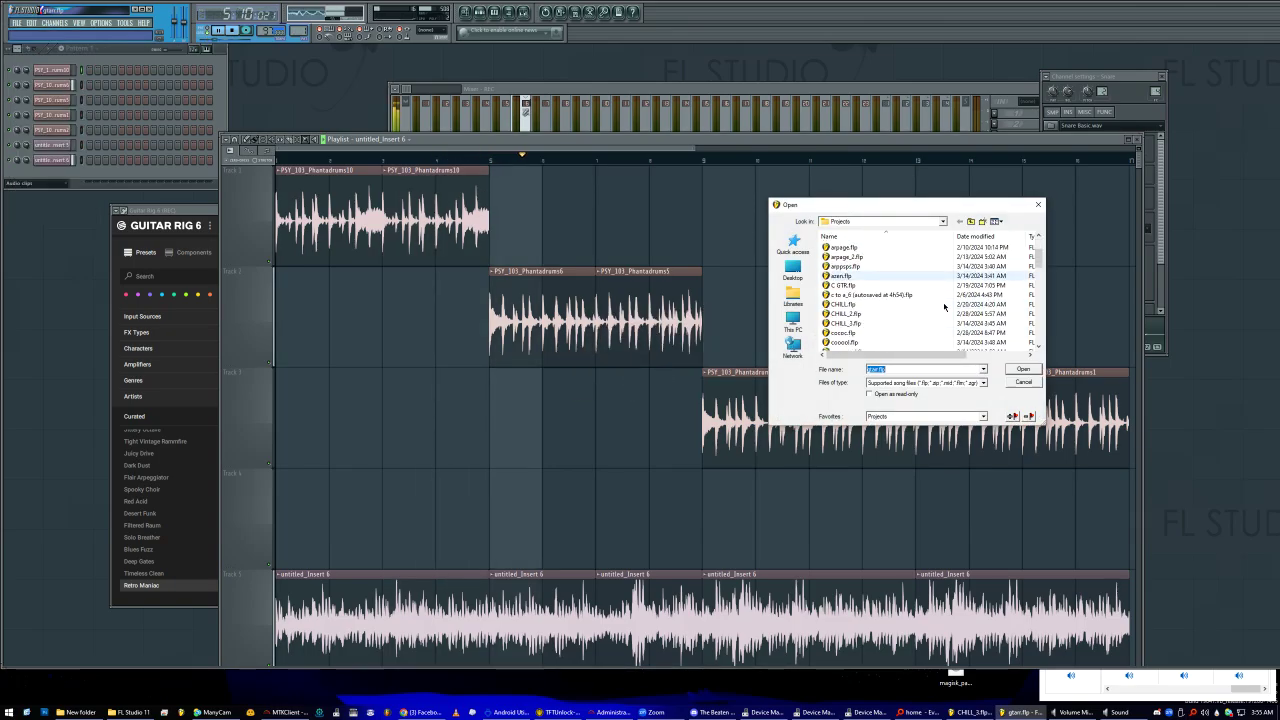
pyautogui.scroll(-3, 944, 307)
pyautogui.click(868, 324)
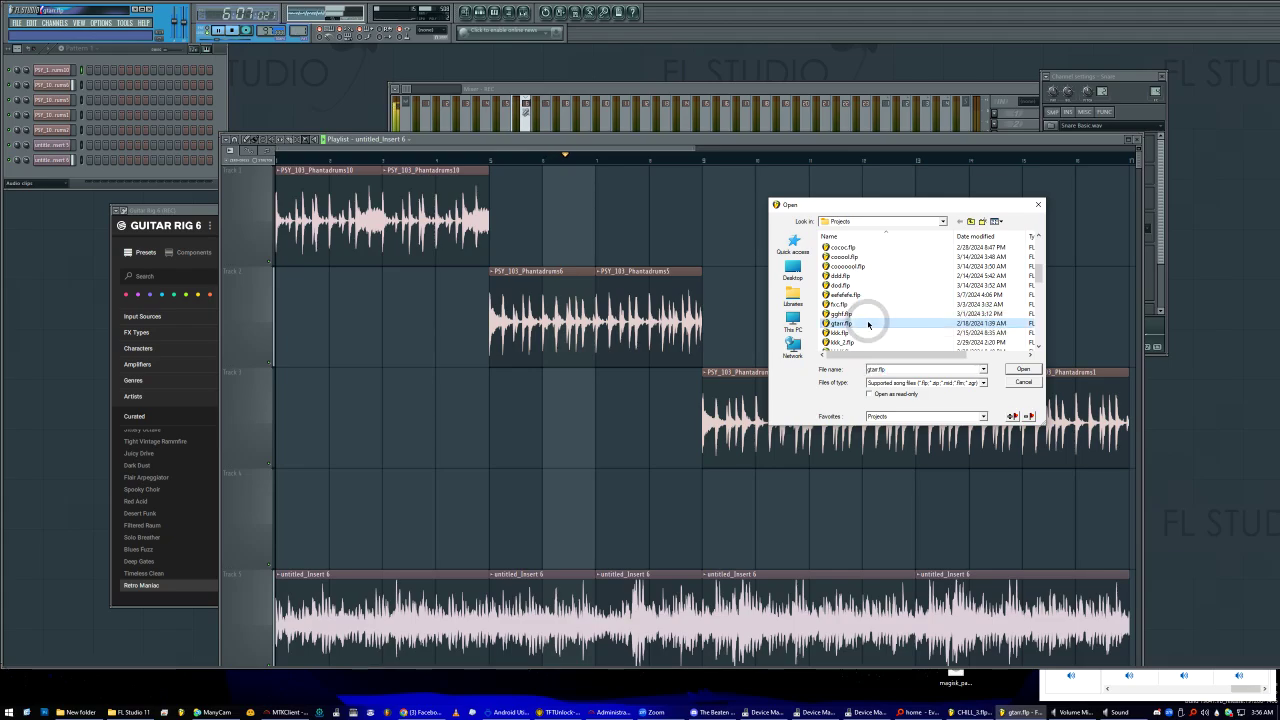
pyautogui.scroll(-1, 866, 320)
pyautogui.click(863, 314)
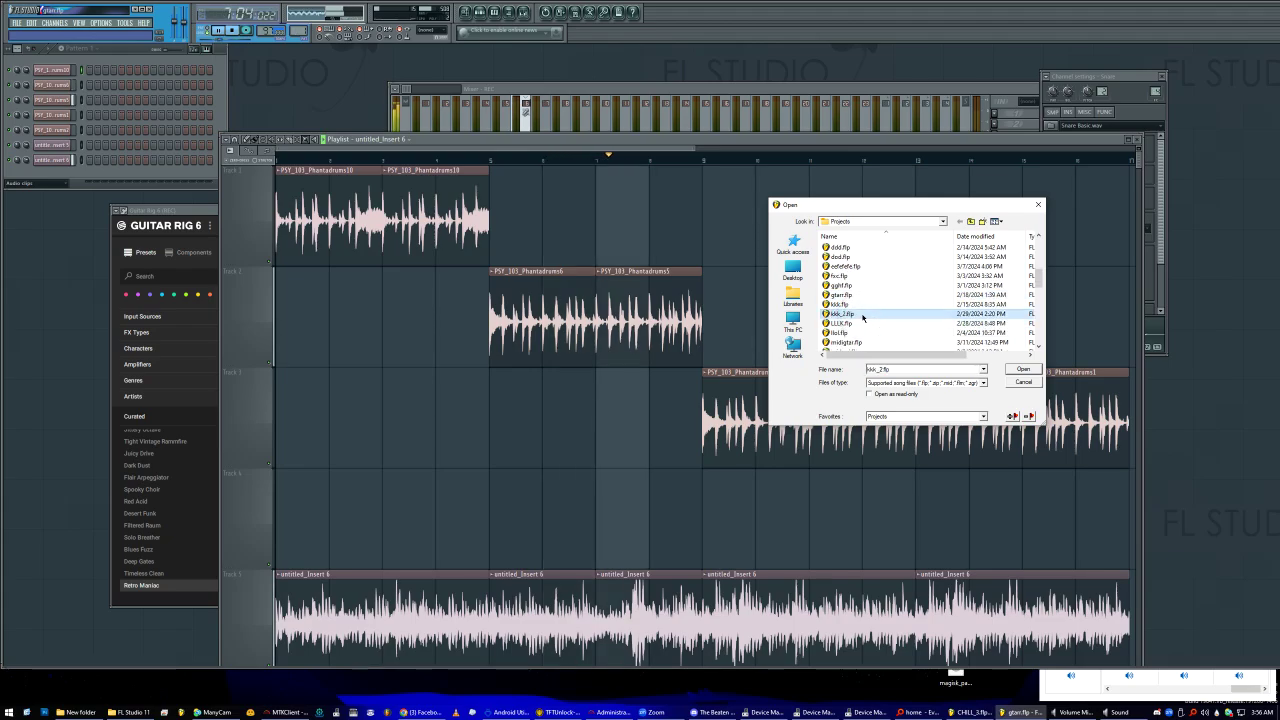
pyautogui.doubleClick(863, 314)
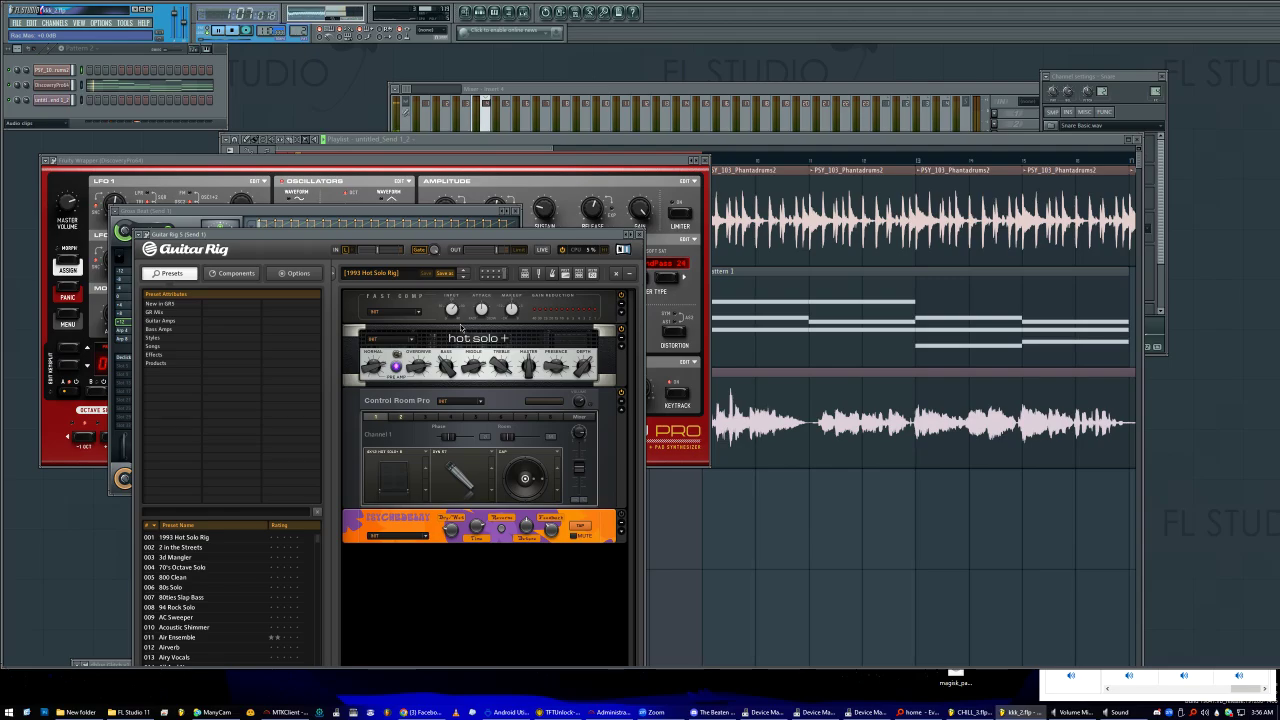
# Bring the playlist in front of the plugin windows and show more of the arrangement.
pyautogui.click(528, 137)
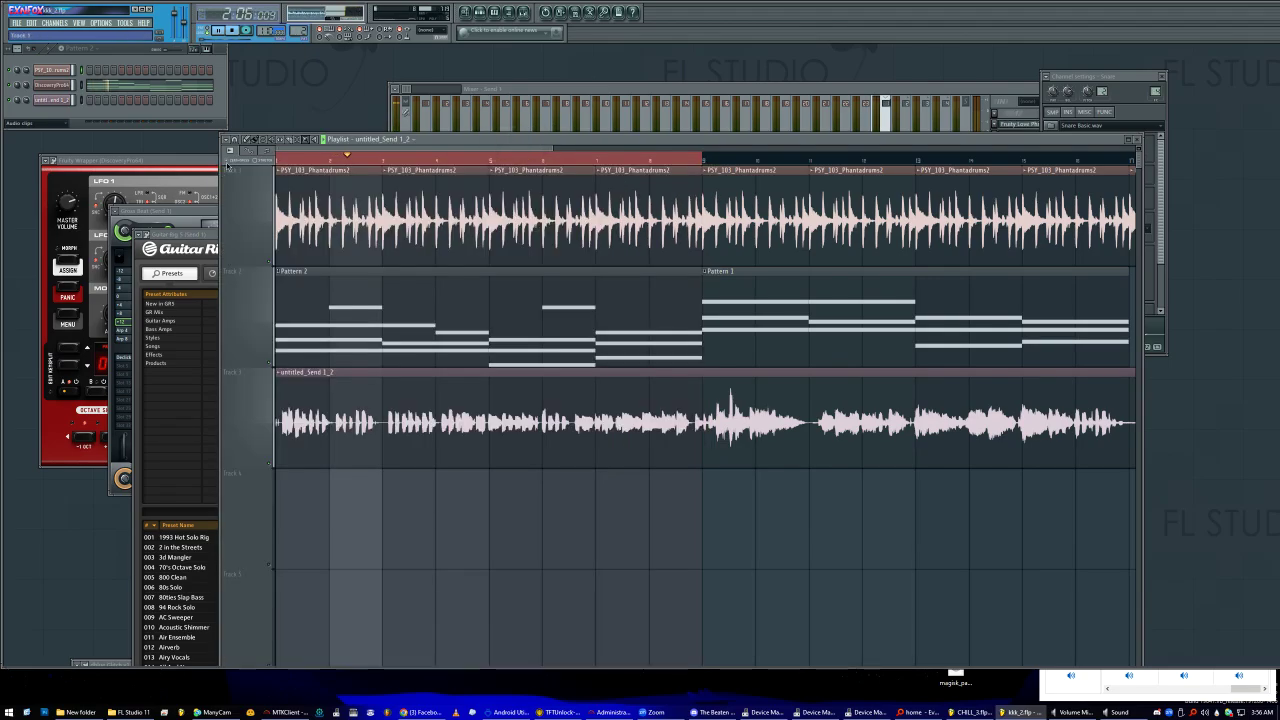
pyautogui.click(304, 140)
pyautogui.rightClick(290, 206)
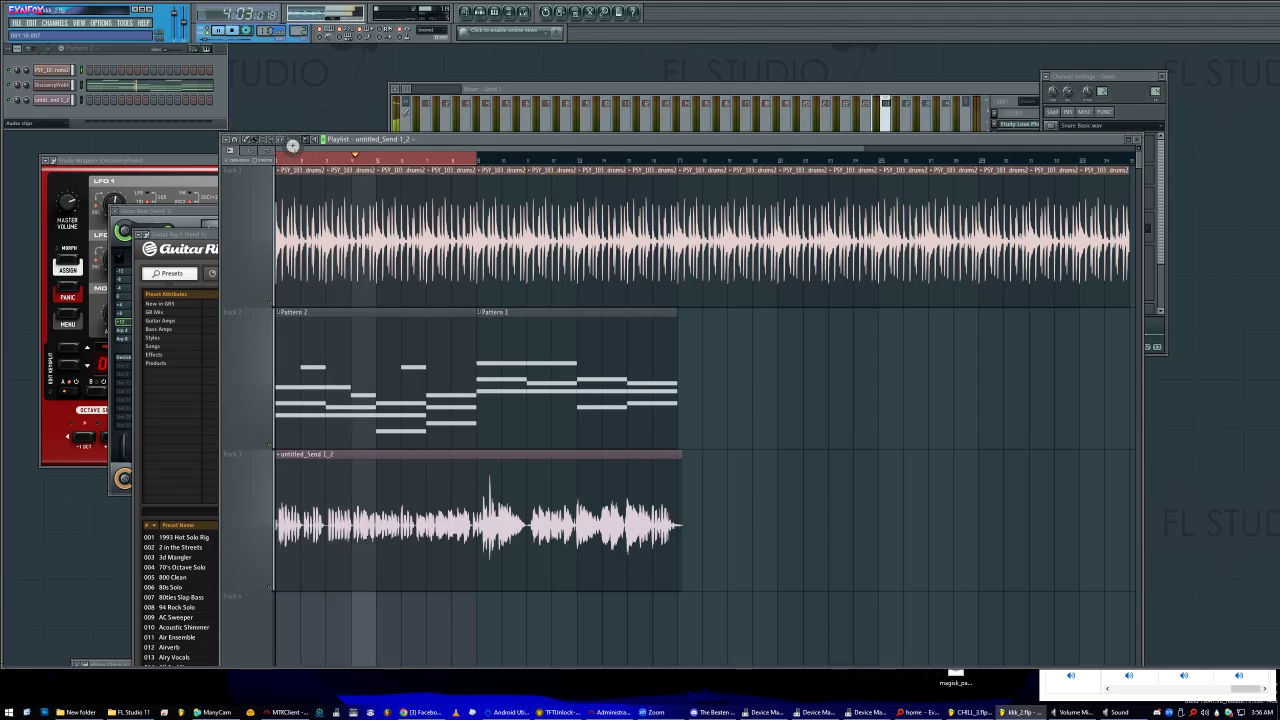
pyautogui.click(298, 141)
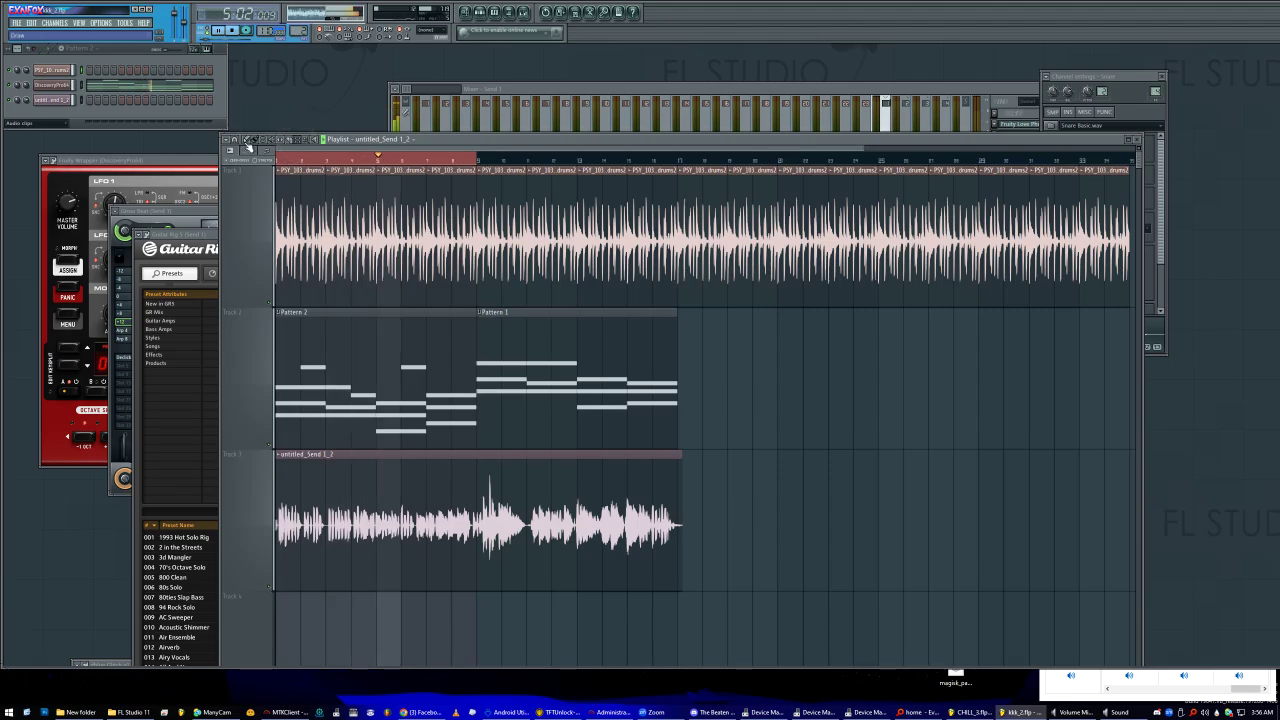
# Set the step sequencer's channel filter to All.
pyautogui.click(42, 131)
pyautogui.click(40, 125)
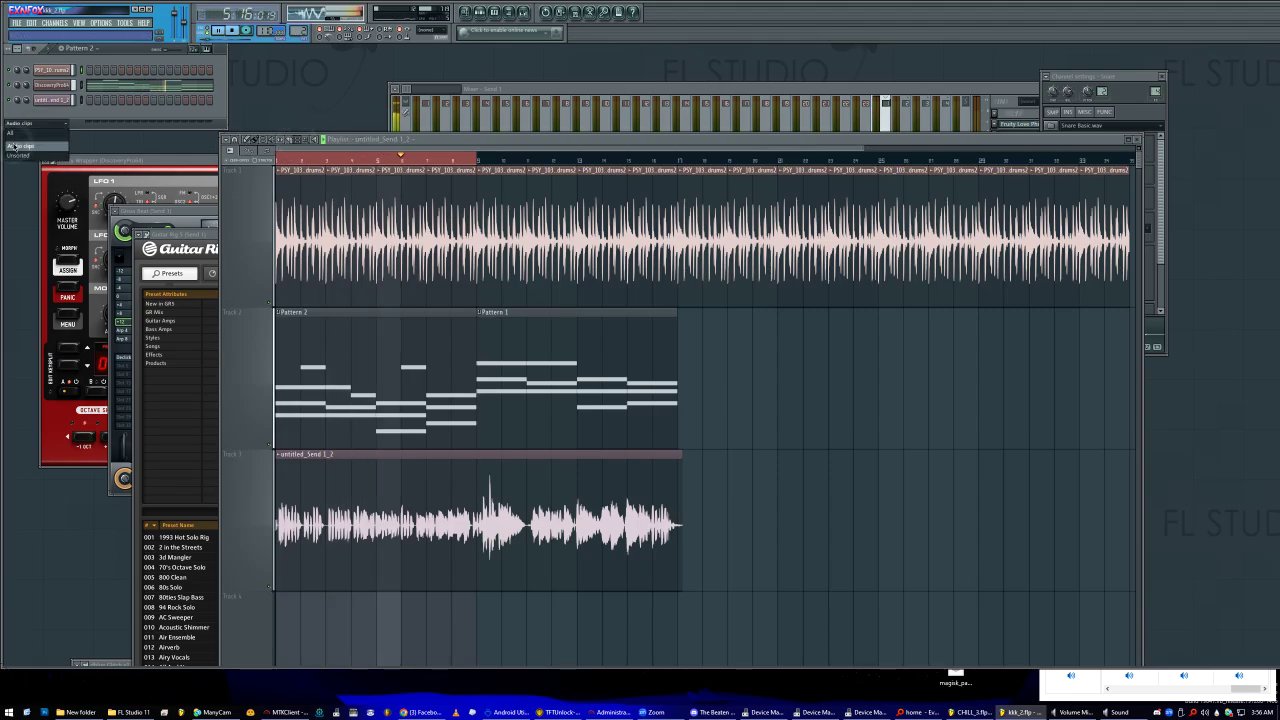
pyautogui.click(44, 140)
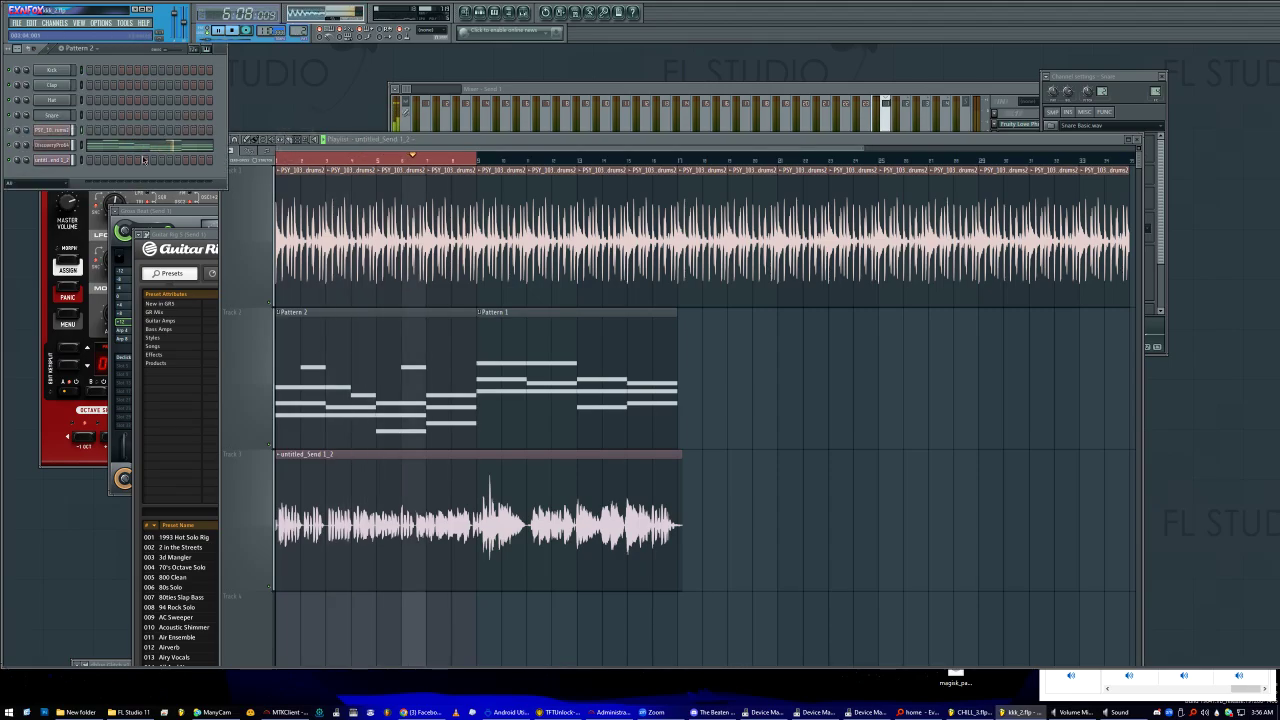
# Open the project LLLK.flp from the Projects folder without saving the changes to kkk_2.flp.
pyautogui.click(16, 22)
pyautogui.click(22, 50)
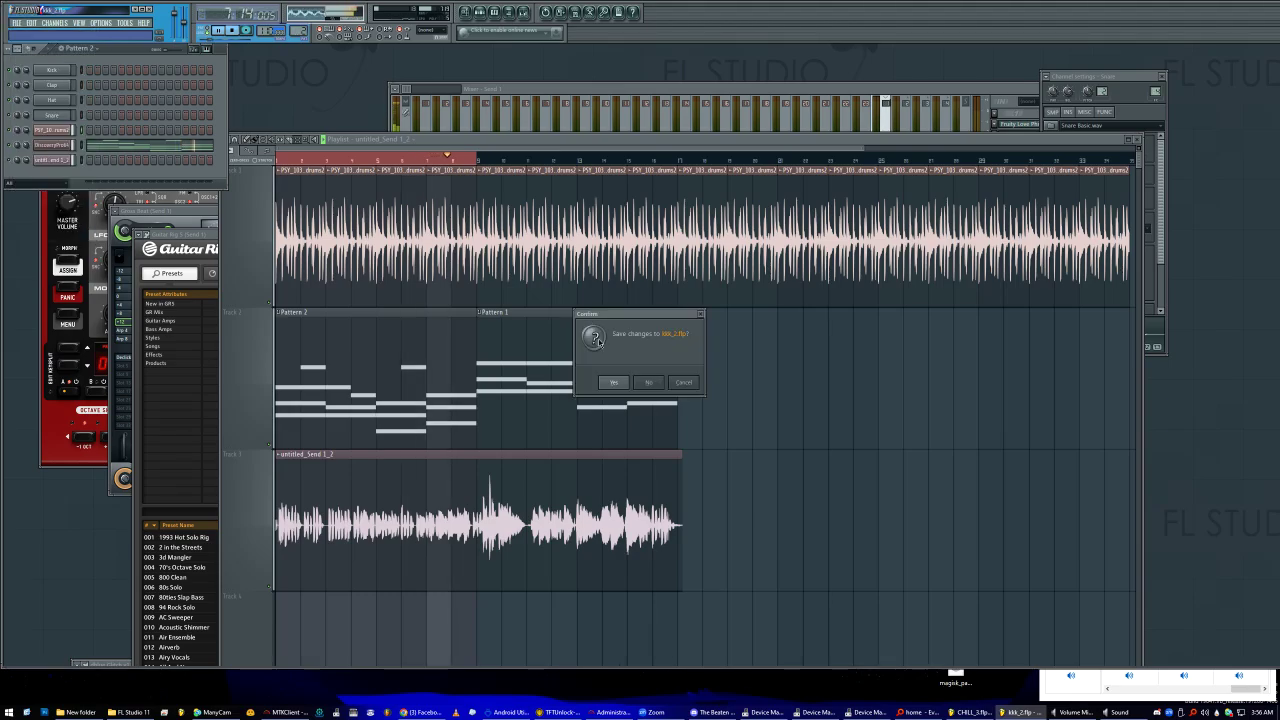
pyautogui.click(647, 377)
pyautogui.scroll(-5, 905, 295)
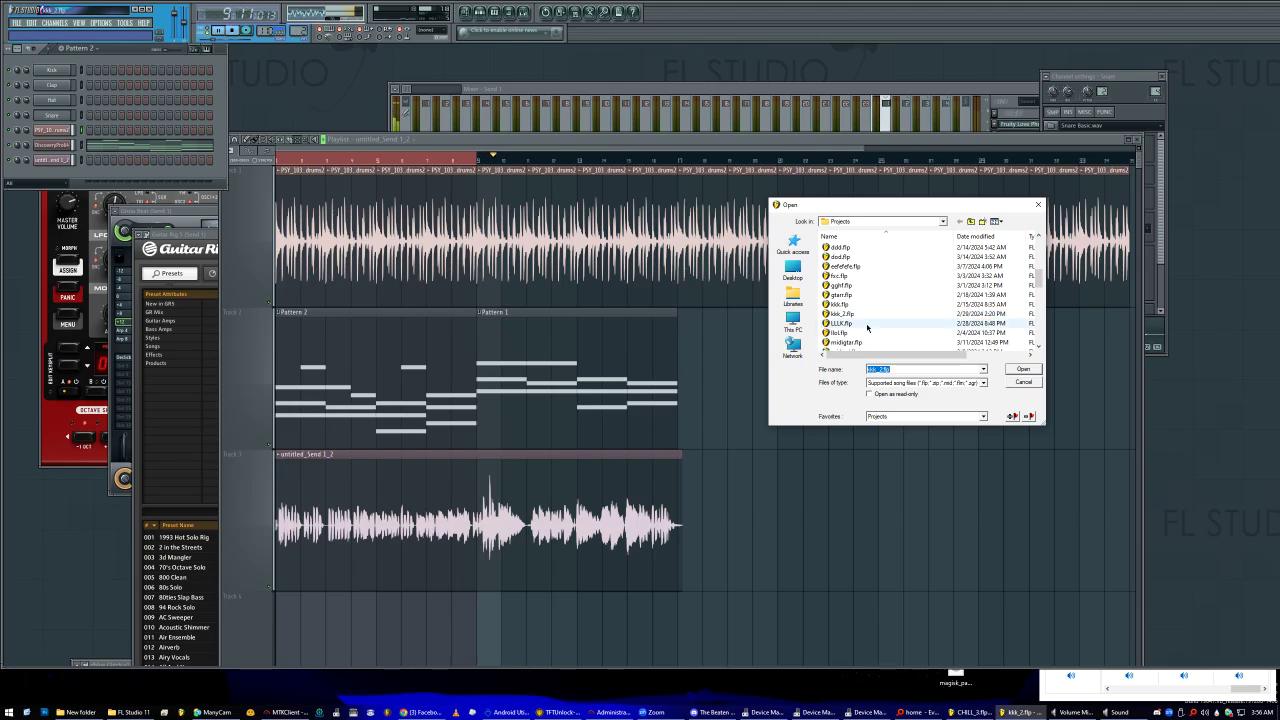
pyautogui.doubleClick(877, 317)
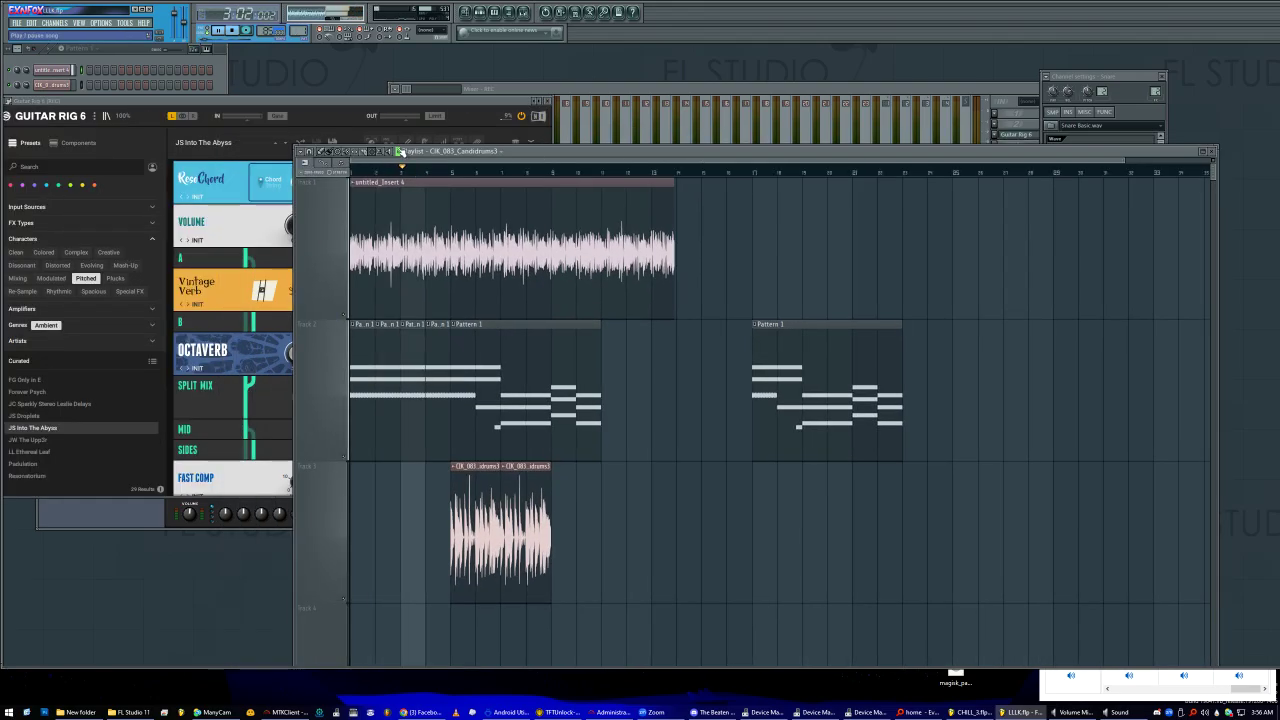
# Zoom in on the playlist's clips and display all channels of Pattern 1 in the step sequencer.
pyautogui.click(391, 203)
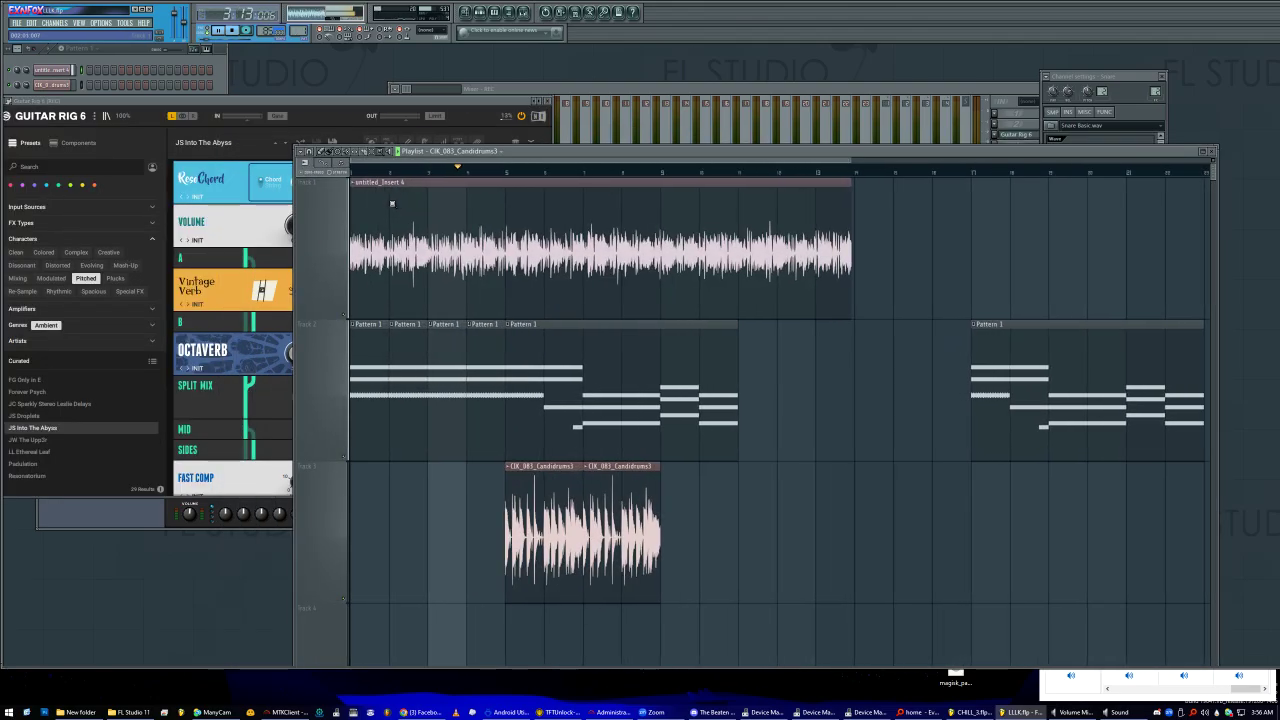
pyautogui.click(330, 154)
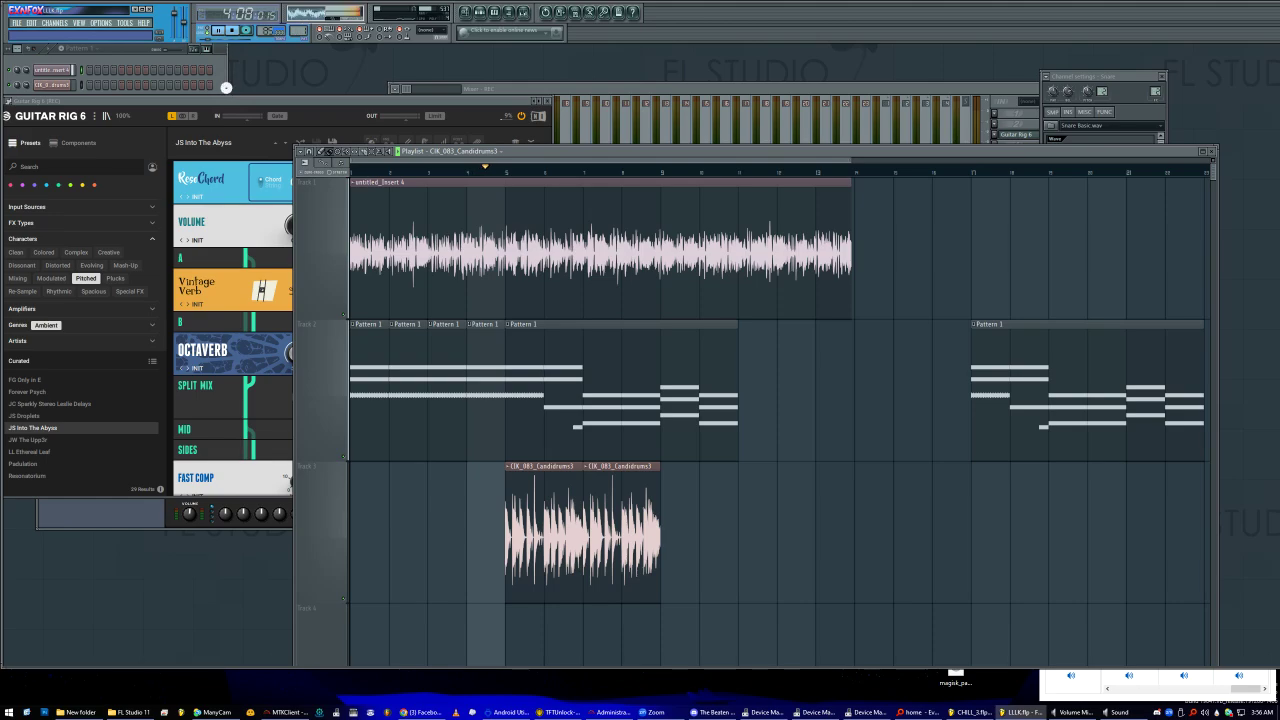
pyautogui.click(227, 88)
pyautogui.click(55, 112)
pyautogui.click(50, 120)
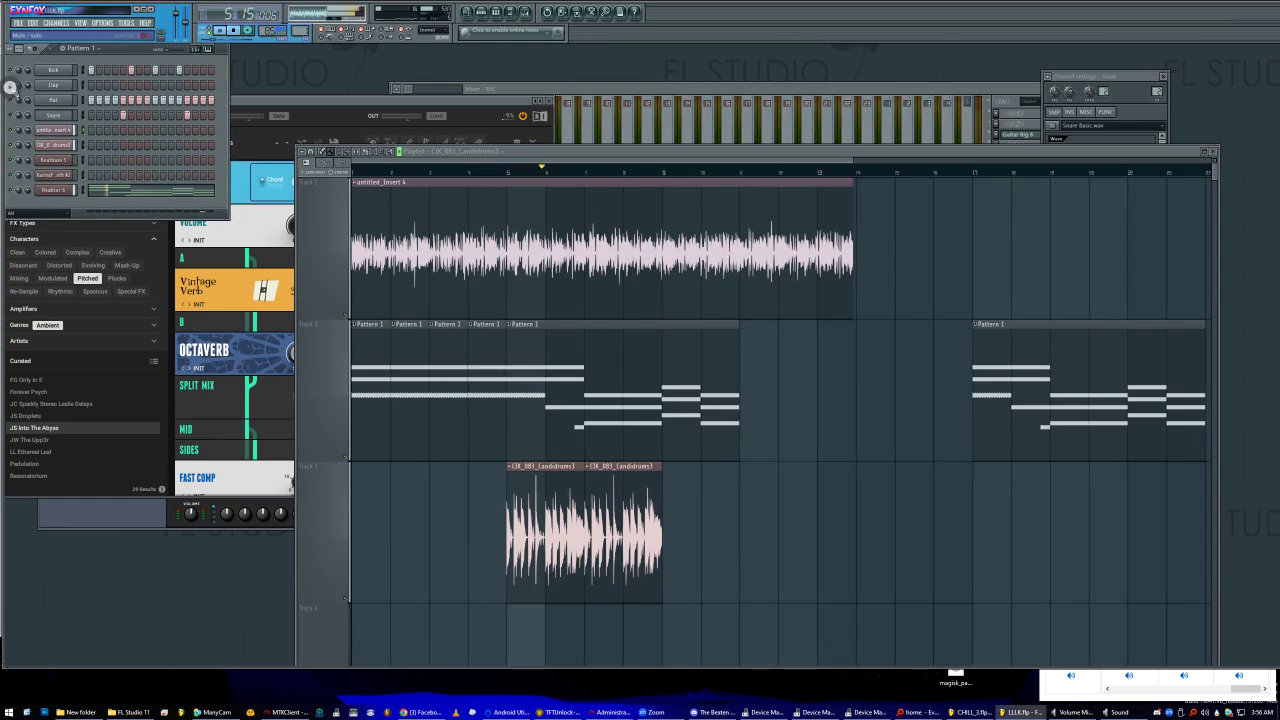
pyautogui.moveTo(3, 131); pyautogui.dragTo(8, 100)
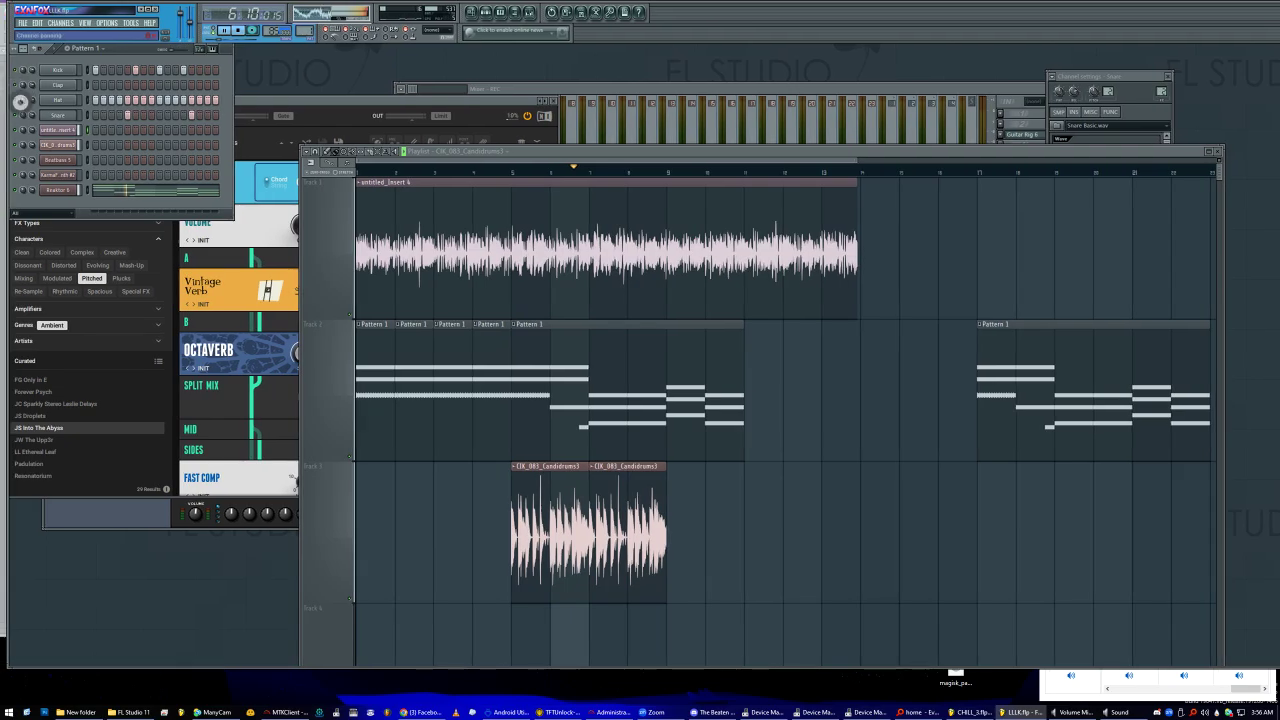
# Audition the song from bar 6, the beginning and bar 5 with Track 1 muted, and unmute the track.
pyautogui.click(550, 173)
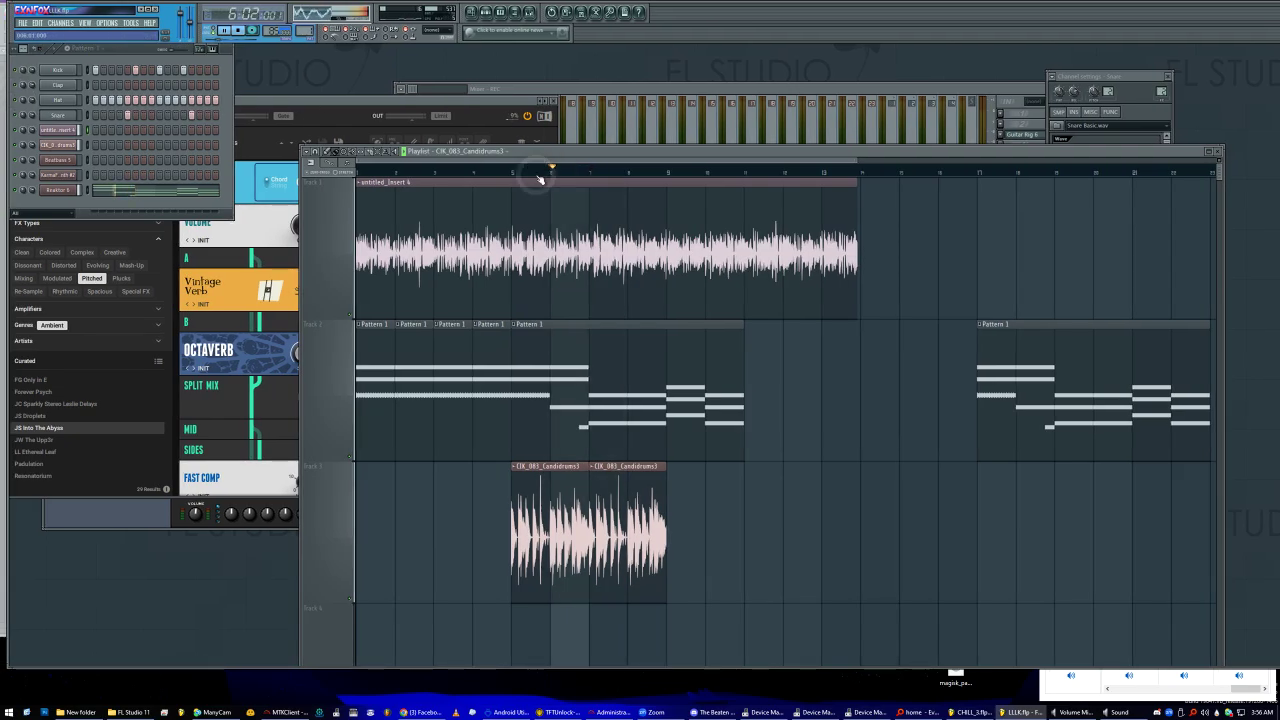
pyautogui.click(351, 320)
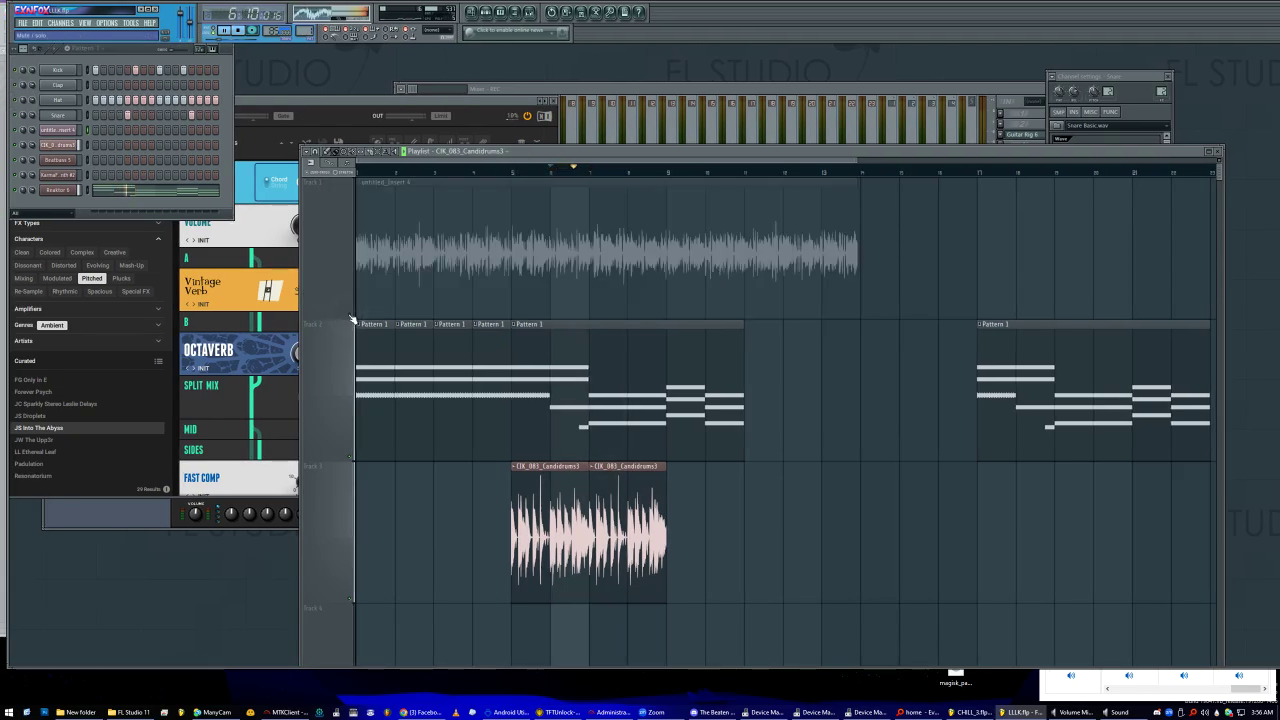
pyautogui.click(247, 34)
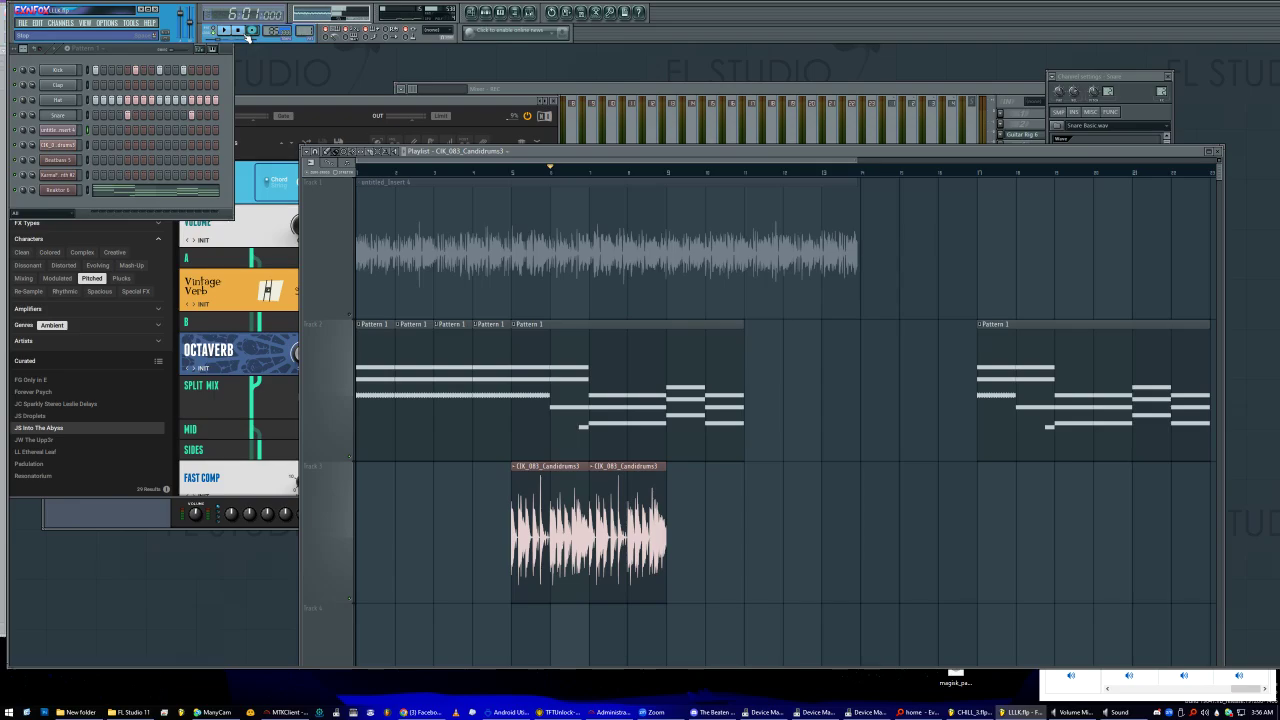
pyautogui.click(226, 30)
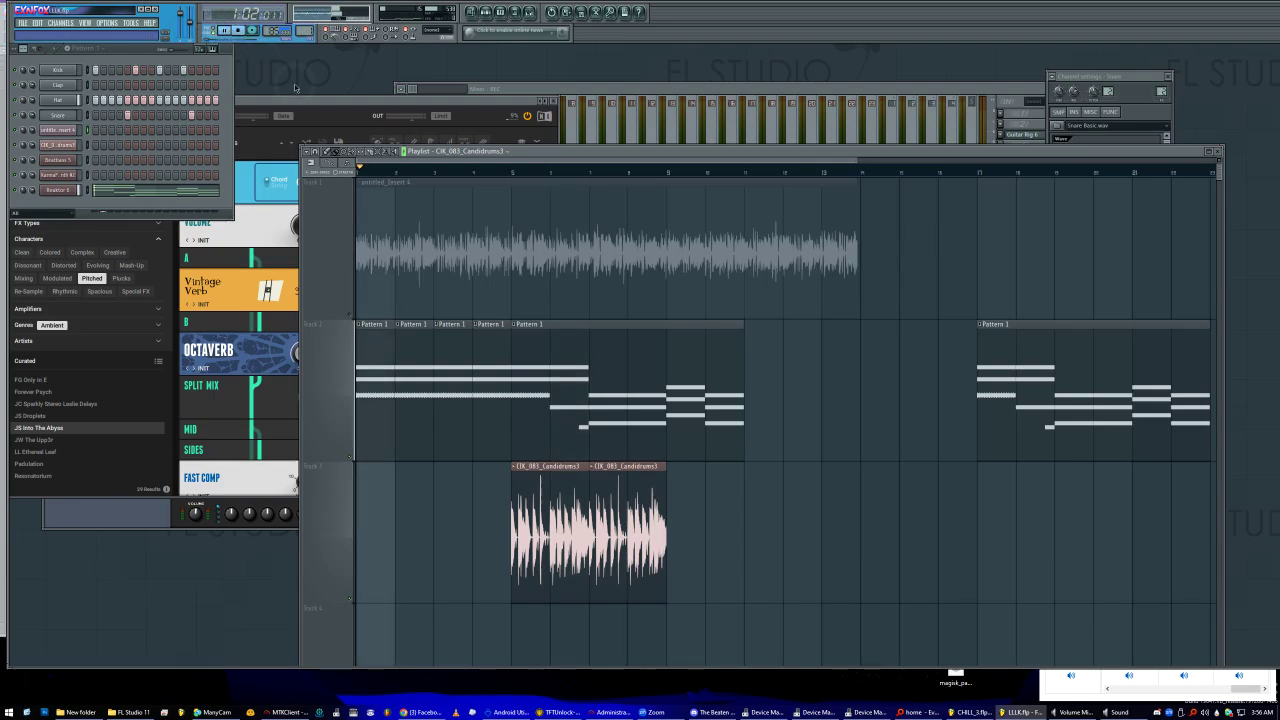
pyautogui.click(511, 172)
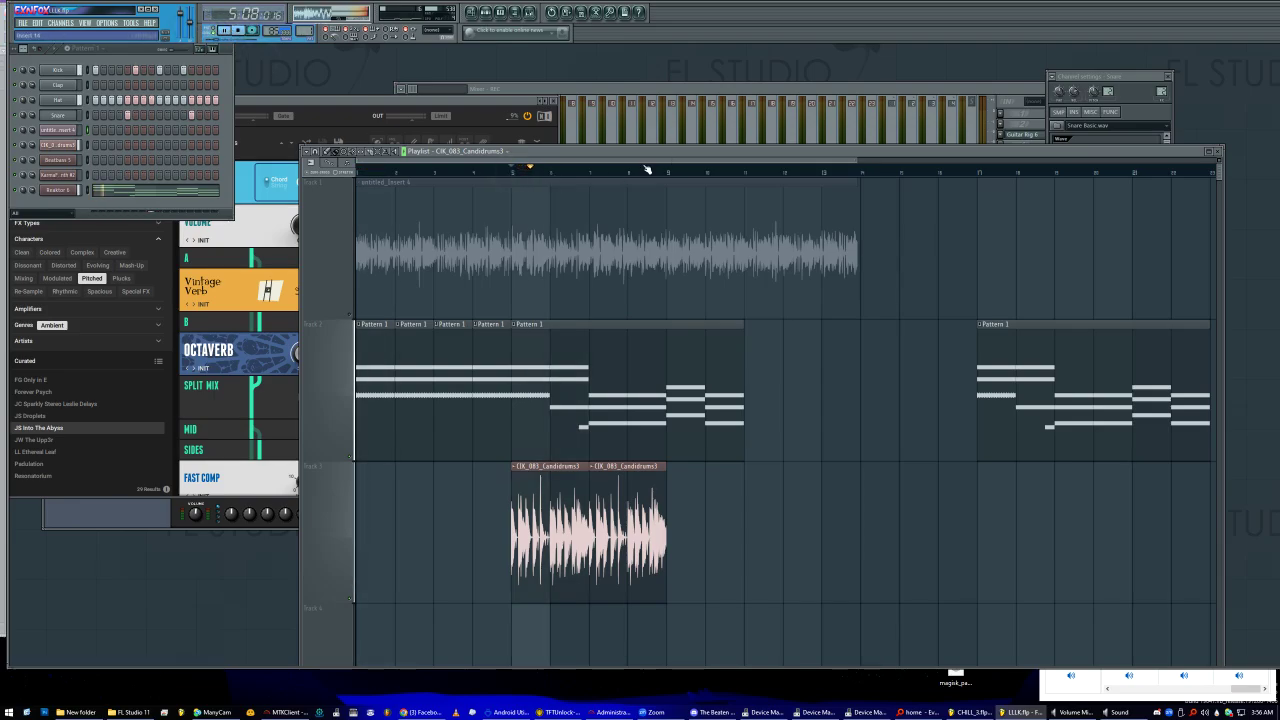
pyautogui.click(529, 223)
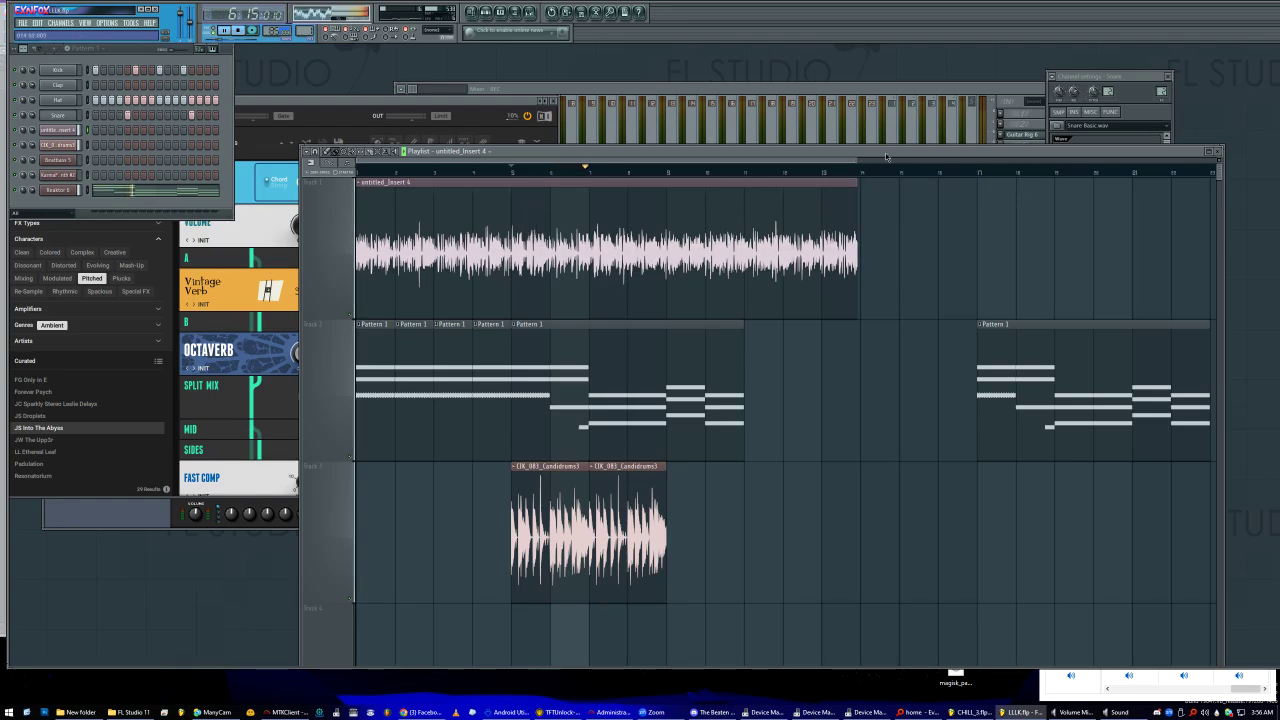
# Open the project llol.flp from the Projects folder without saving the changes to LLLK.flp.
pyautogui.click(22, 22)
pyautogui.click(40, 53)
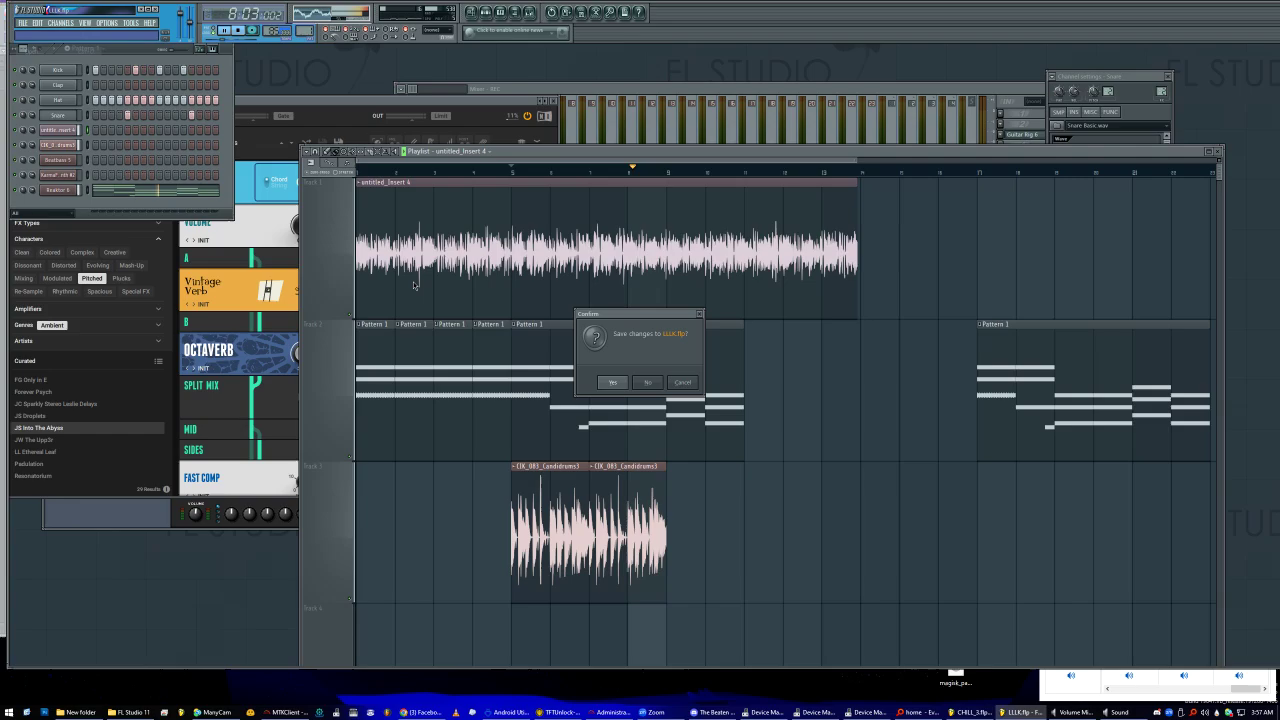
pyautogui.click(655, 383)
pyautogui.scroll(-5, 970, 295)
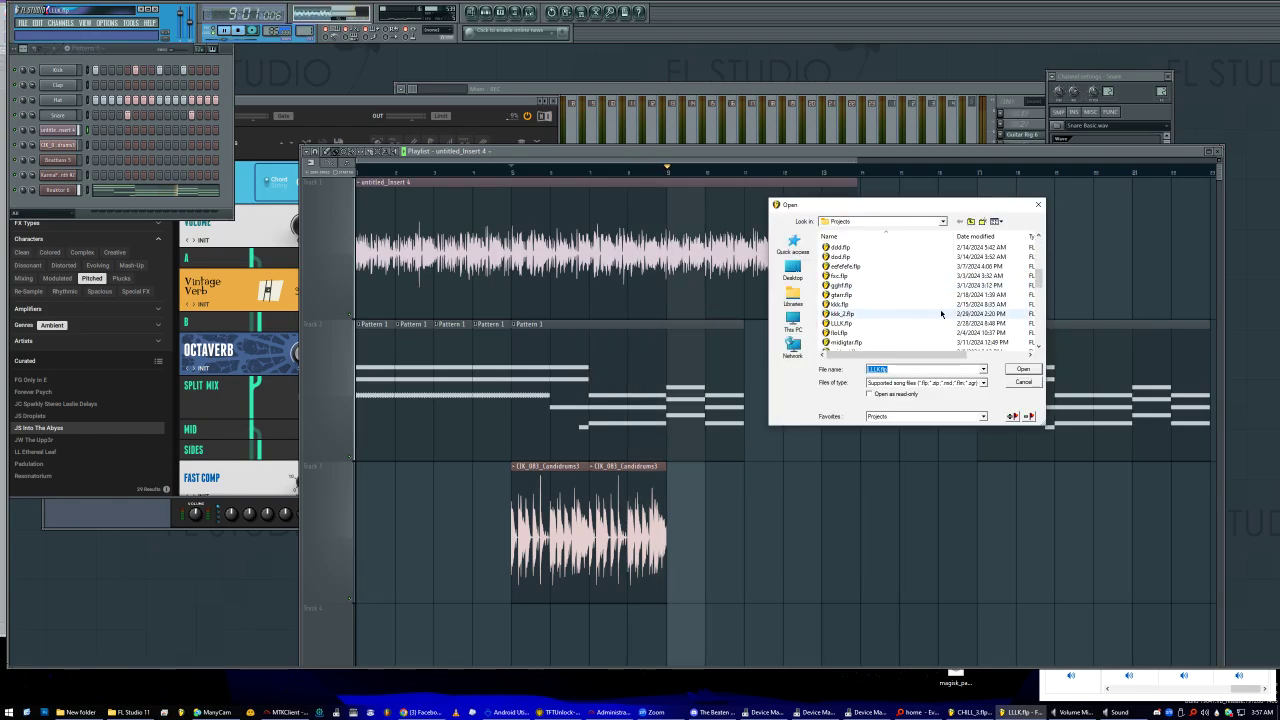
pyautogui.doubleClick(843, 323)
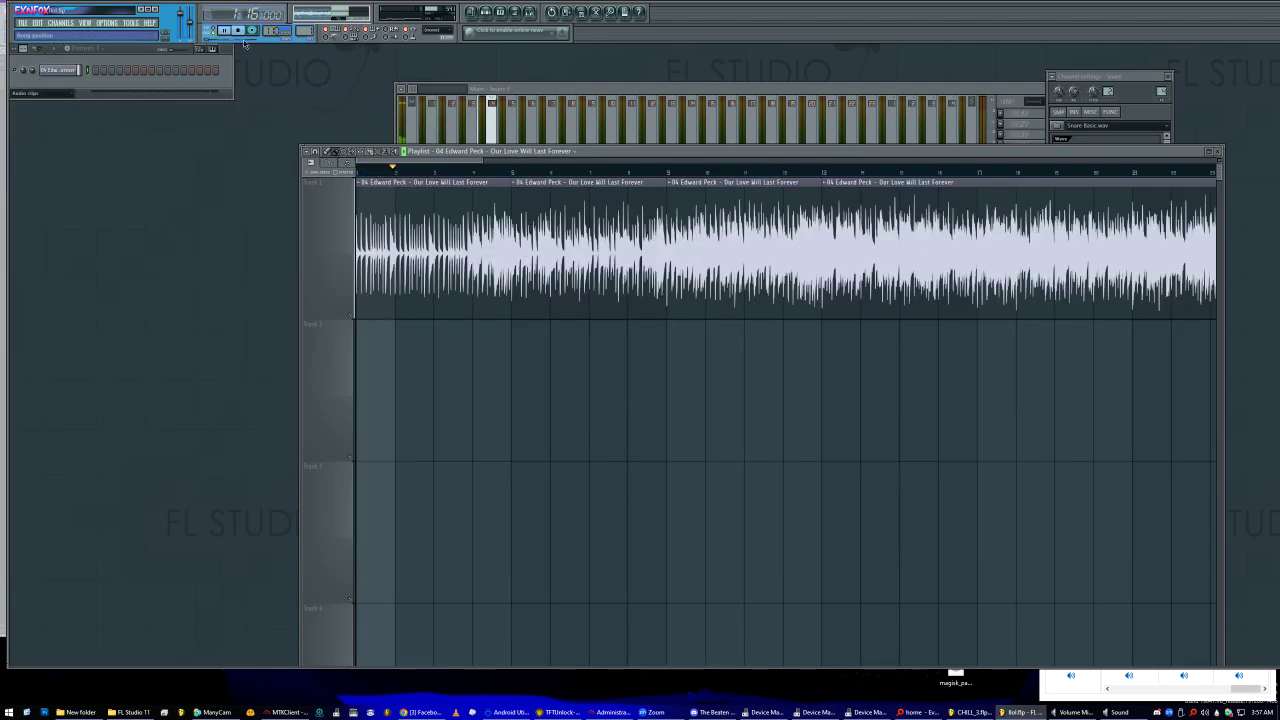
# Stop playback and open the project midigtar.flp without saving the changes to the current project.
pyautogui.click(239, 31)
pyautogui.click(26, 25)
pyautogui.click(36, 51)
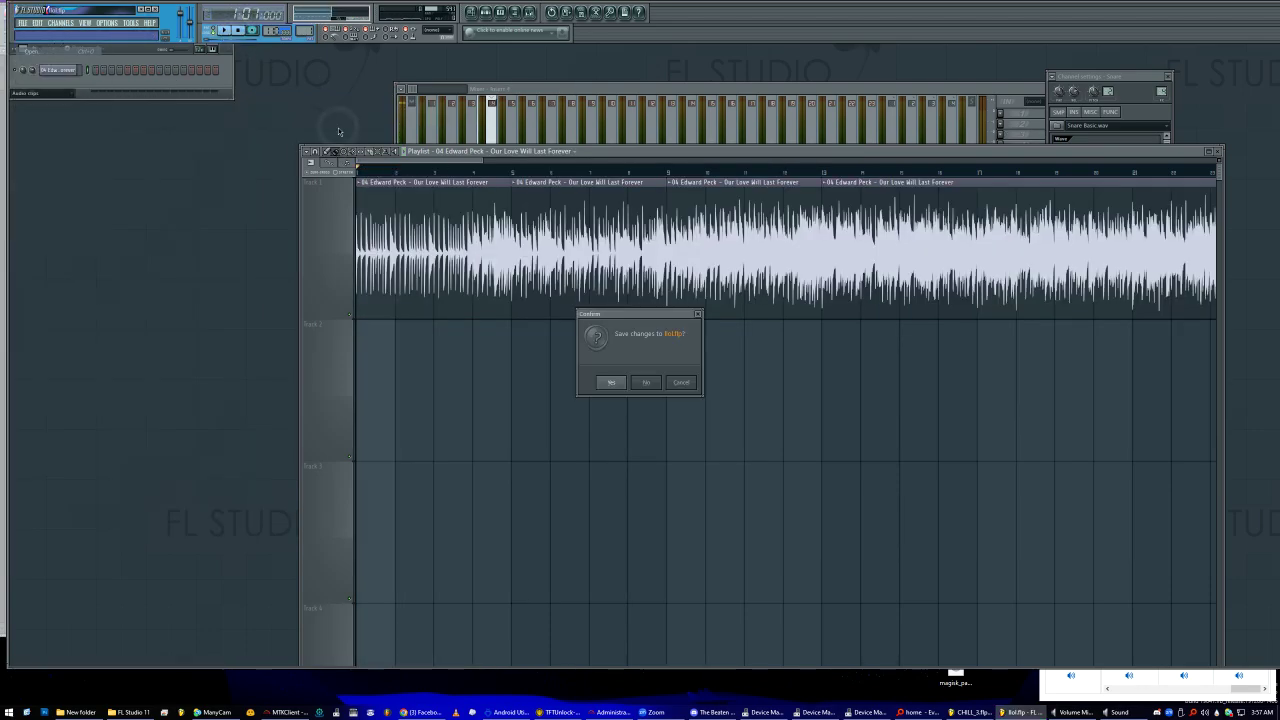
pyautogui.click(646, 382)
pyautogui.scroll(-5, 900, 316)
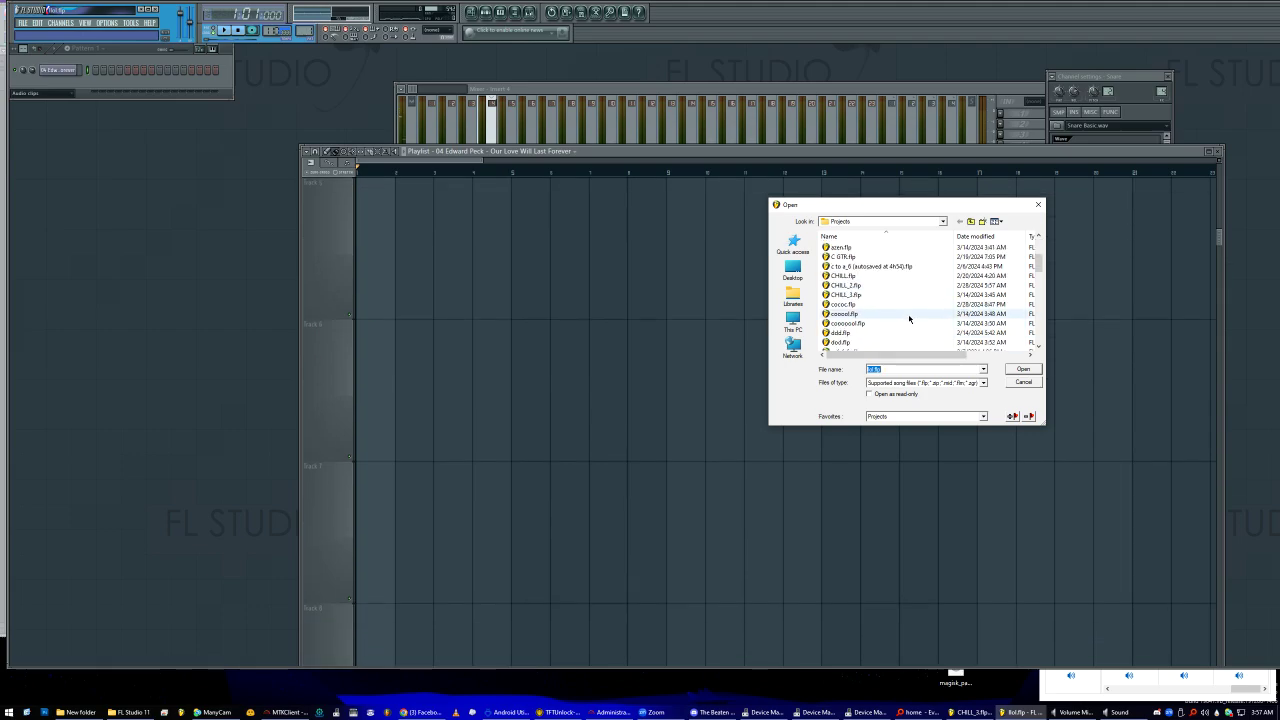
pyautogui.click(884, 315)
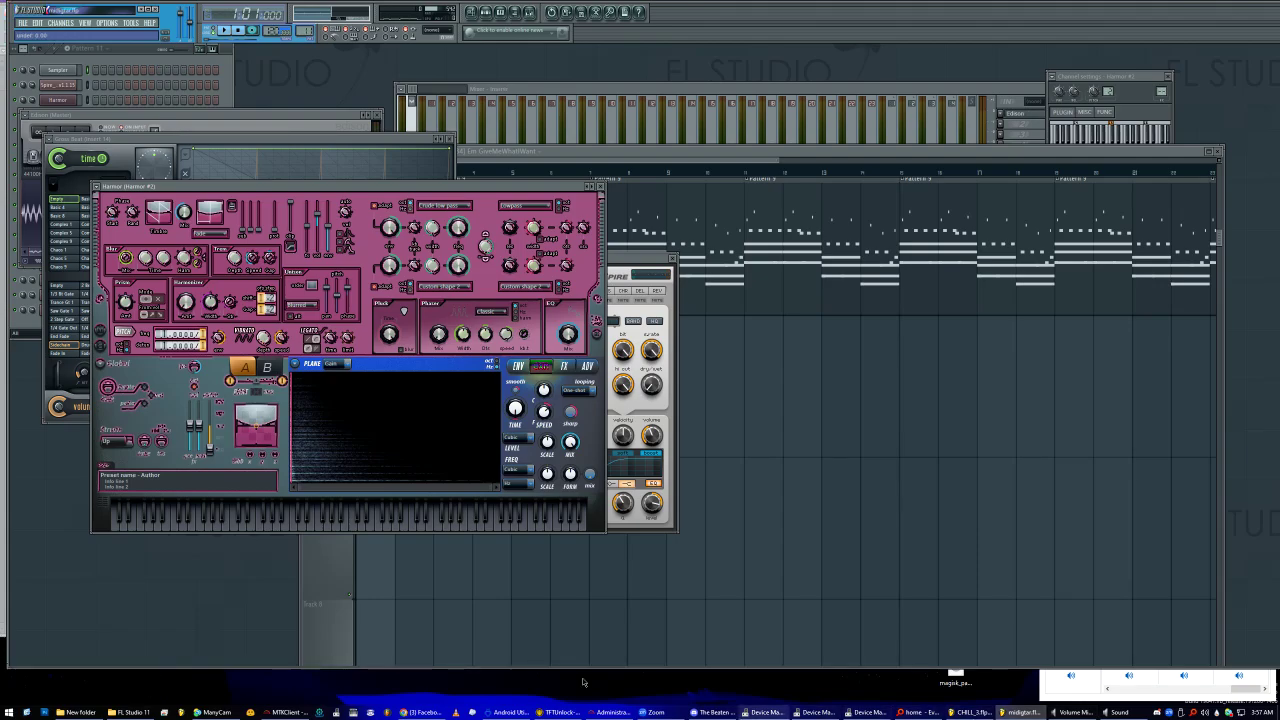
# Switch to the ManyCam window.
pyautogui.click(215, 712)
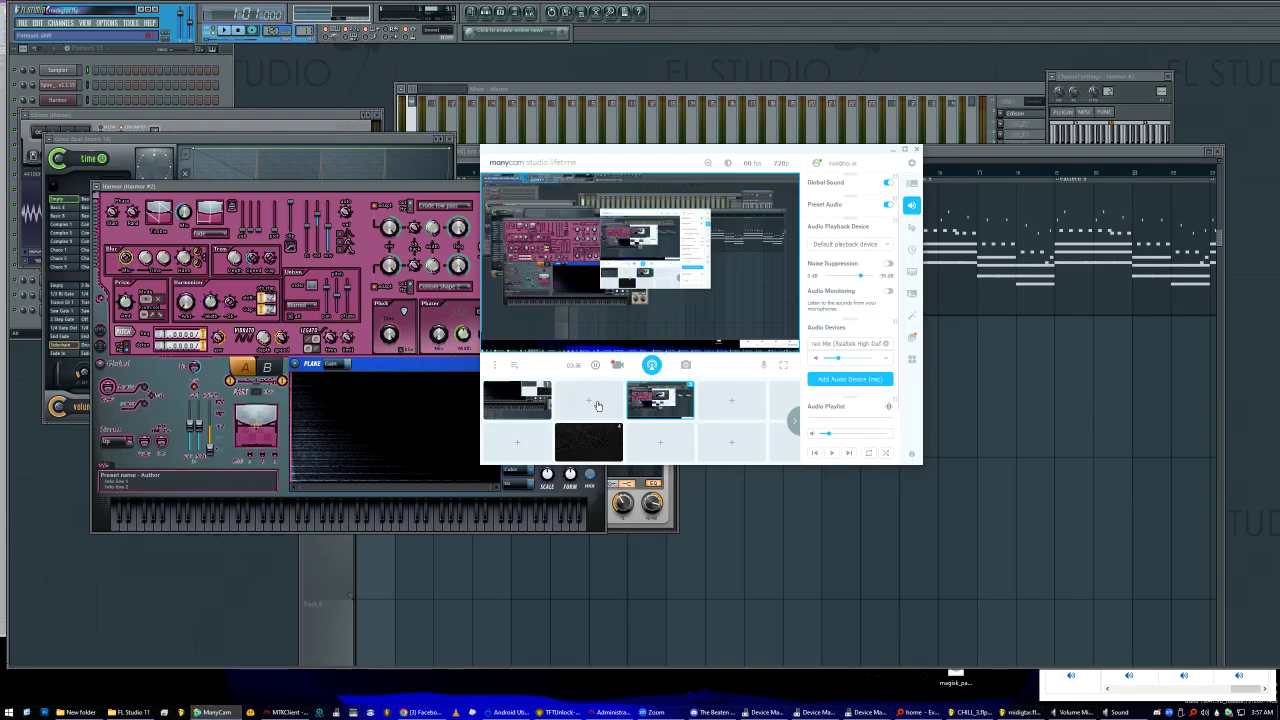